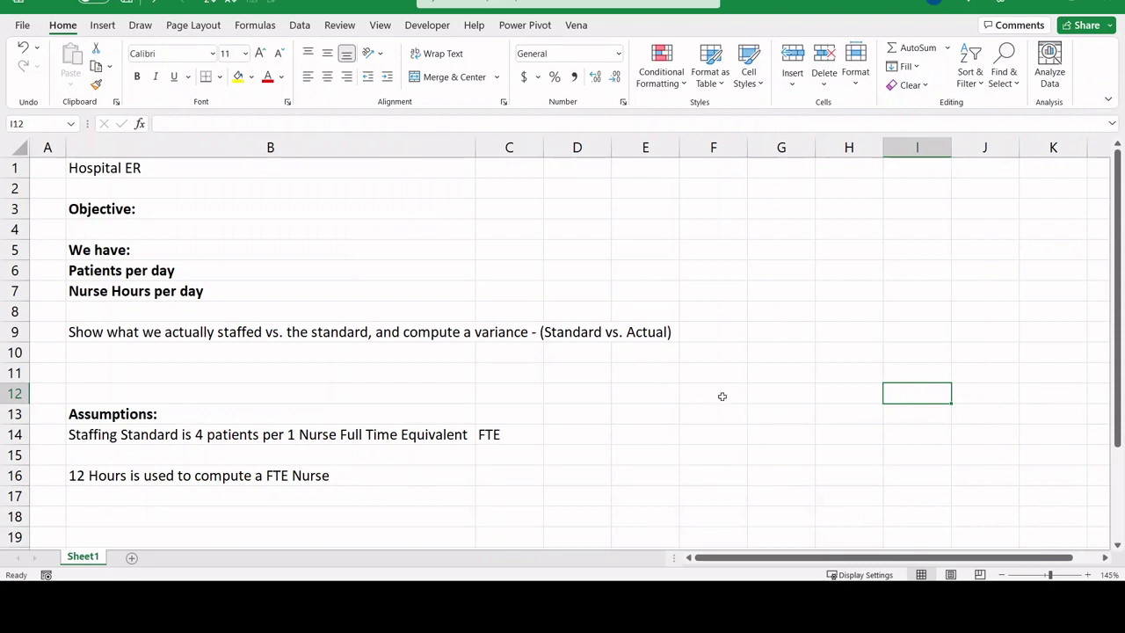
- Read the Hospital ER notes: objective, patients per day, nurse hours per day and staffing variance
left_click(183, 167)
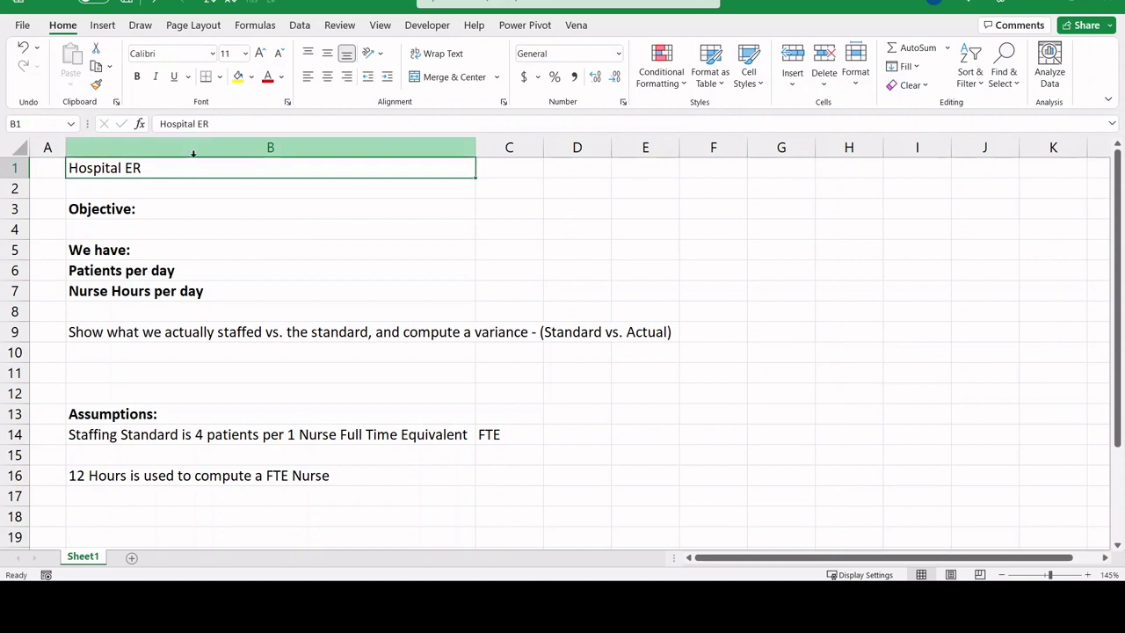
left_click(167, 210)
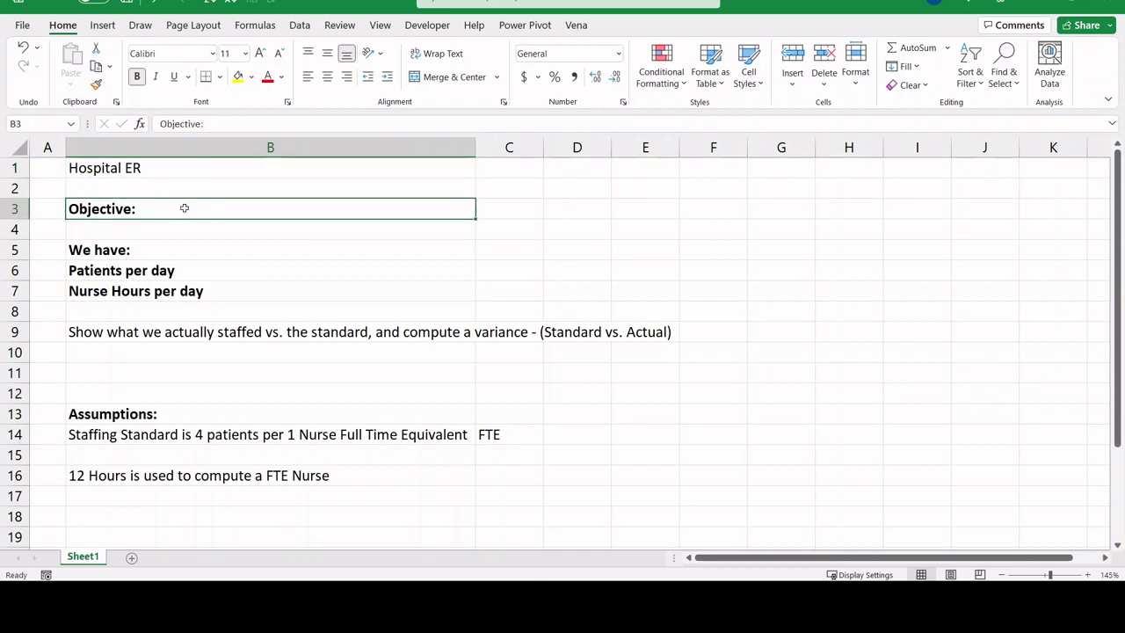
left_click(163, 273)
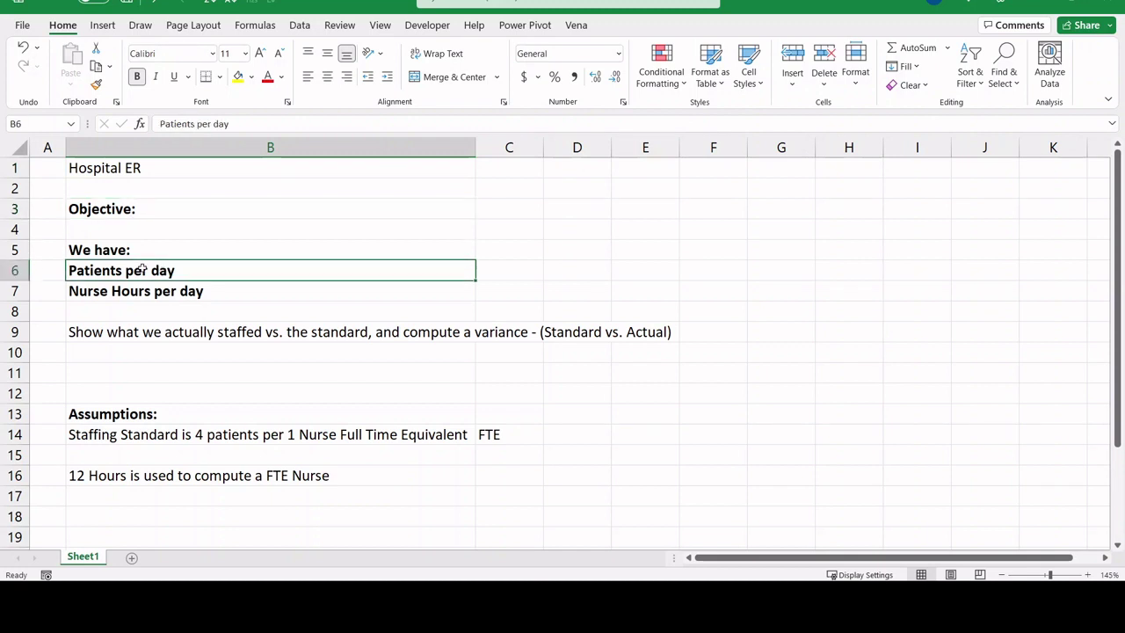
left_click(153, 291)
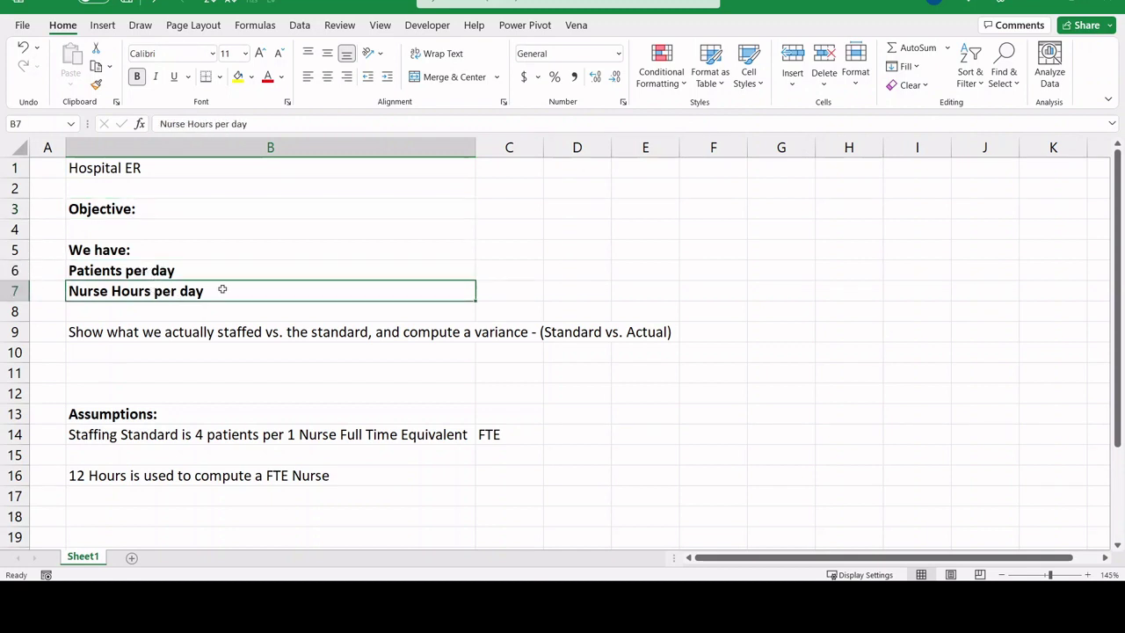
left_click(230, 334)
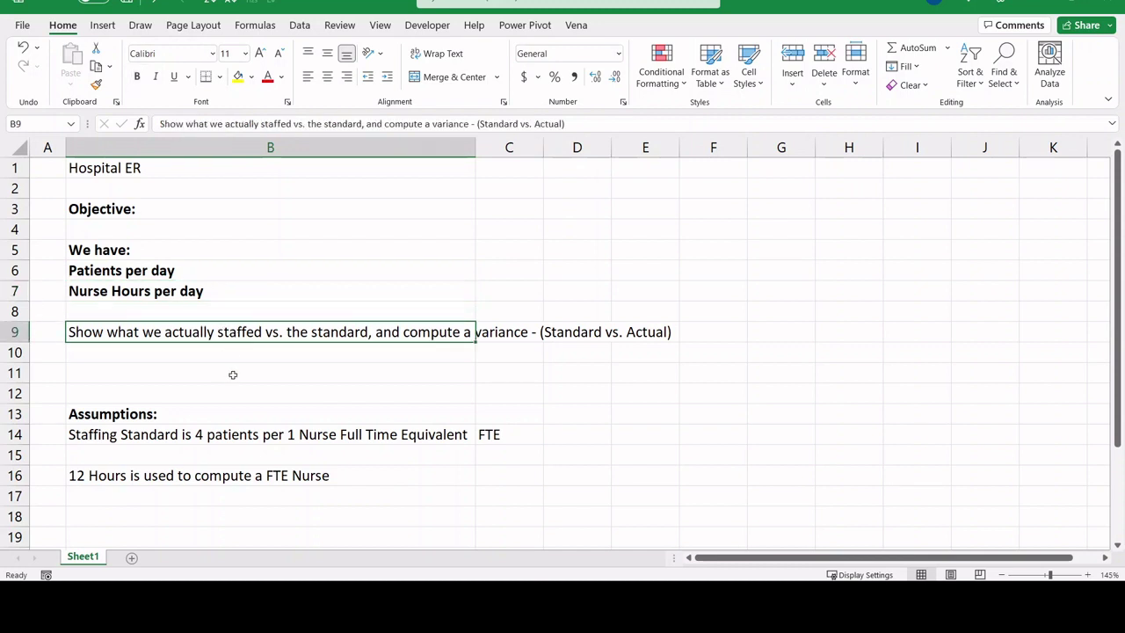
left_click(199, 293)
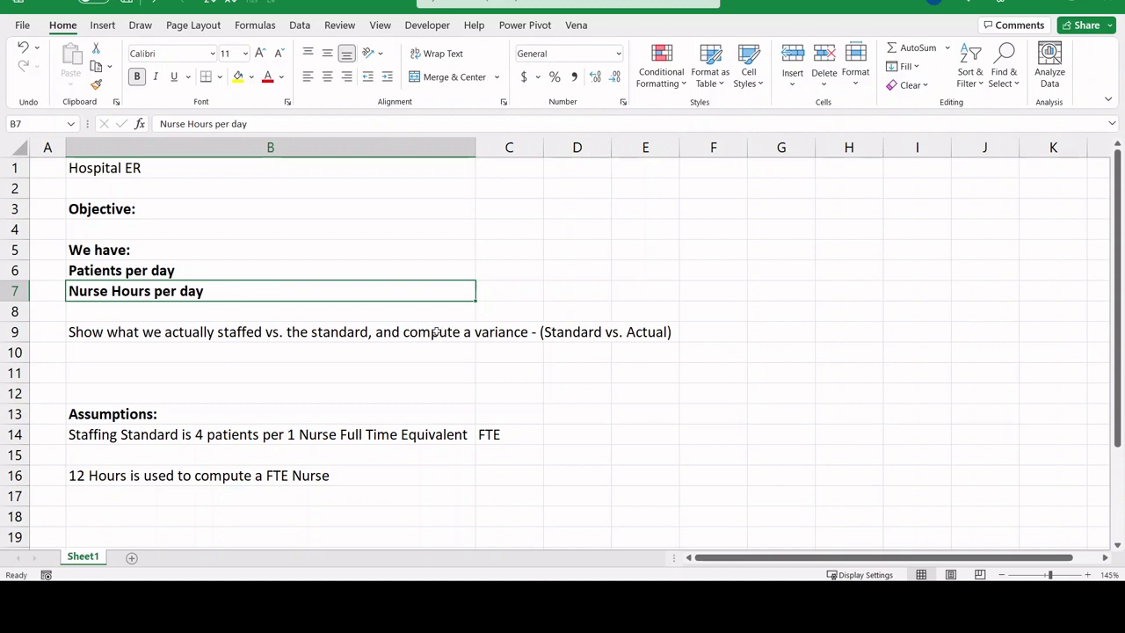
- Review the staffing standard and 12-hour FTE assumptions, then open the hours_data workbook
left_click(134, 440)
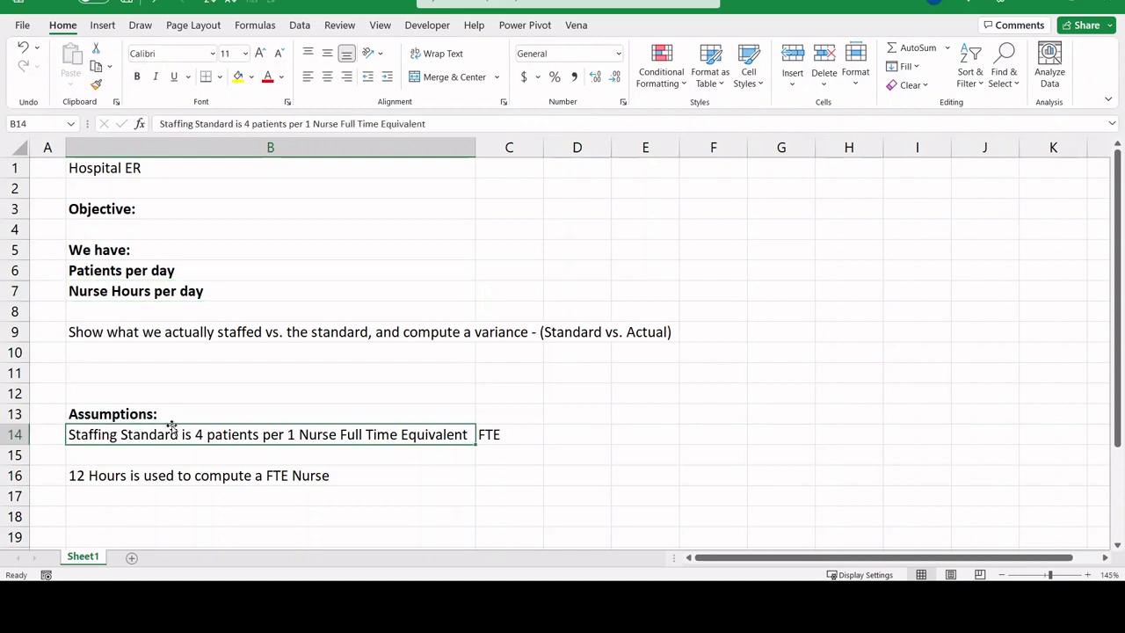
left_click(504, 434)
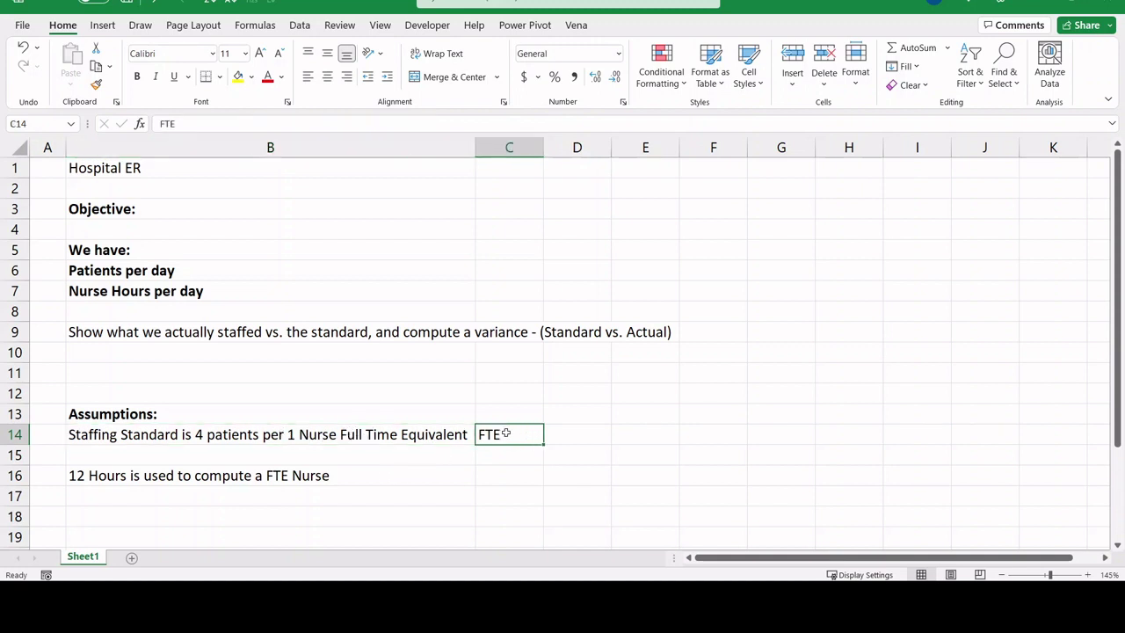
left_click(167, 473)
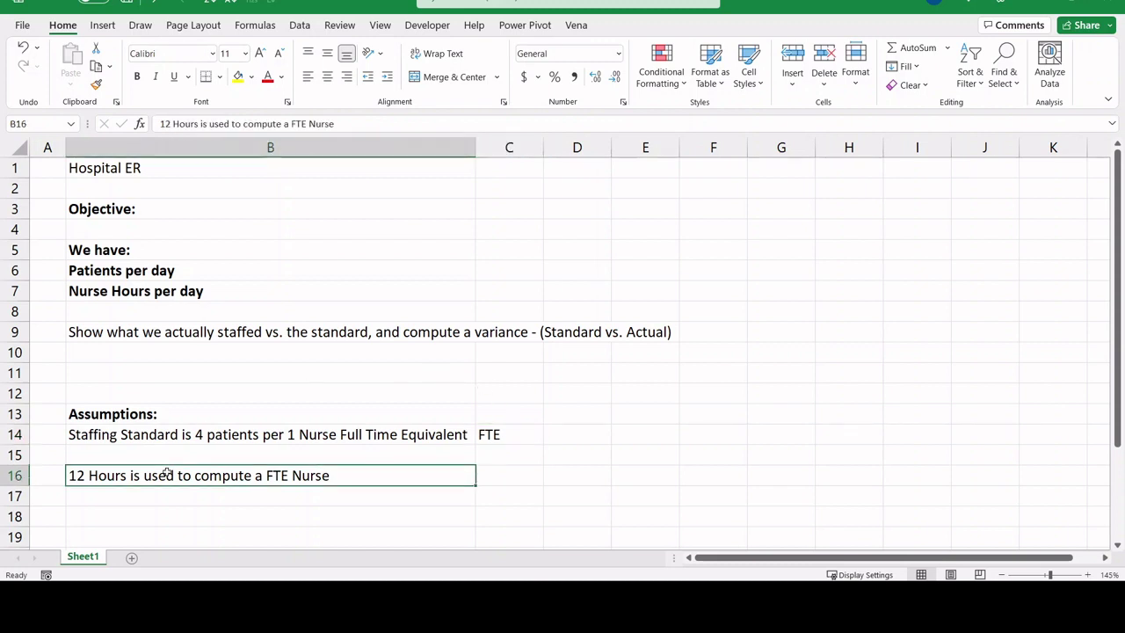
left_click(518, 470)
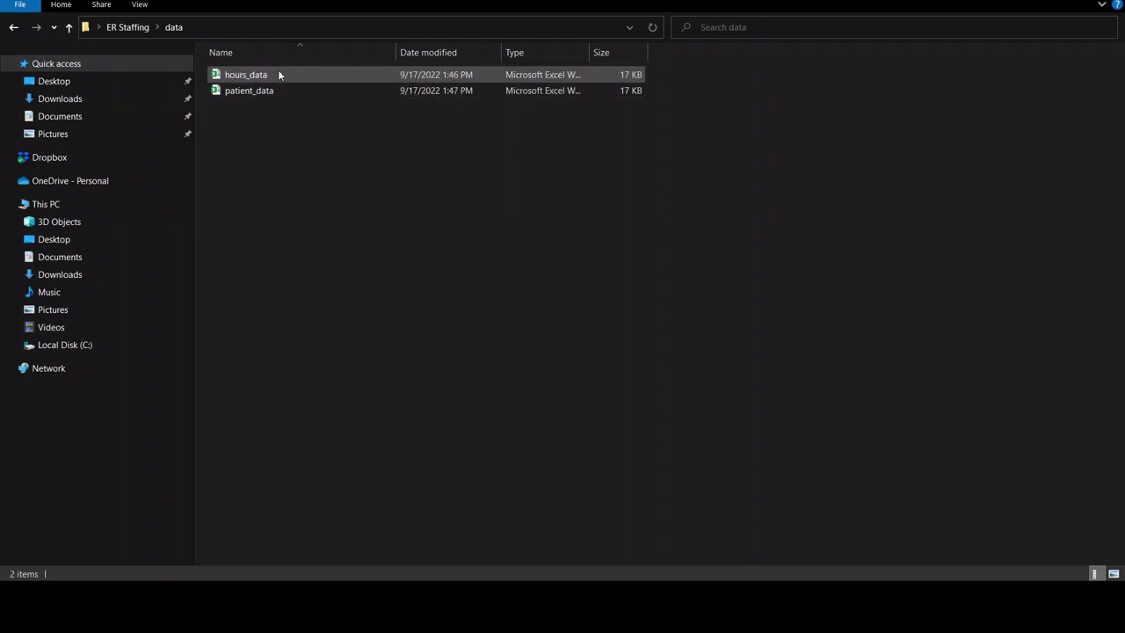
left_click(280, 75)
double_click(279, 74)
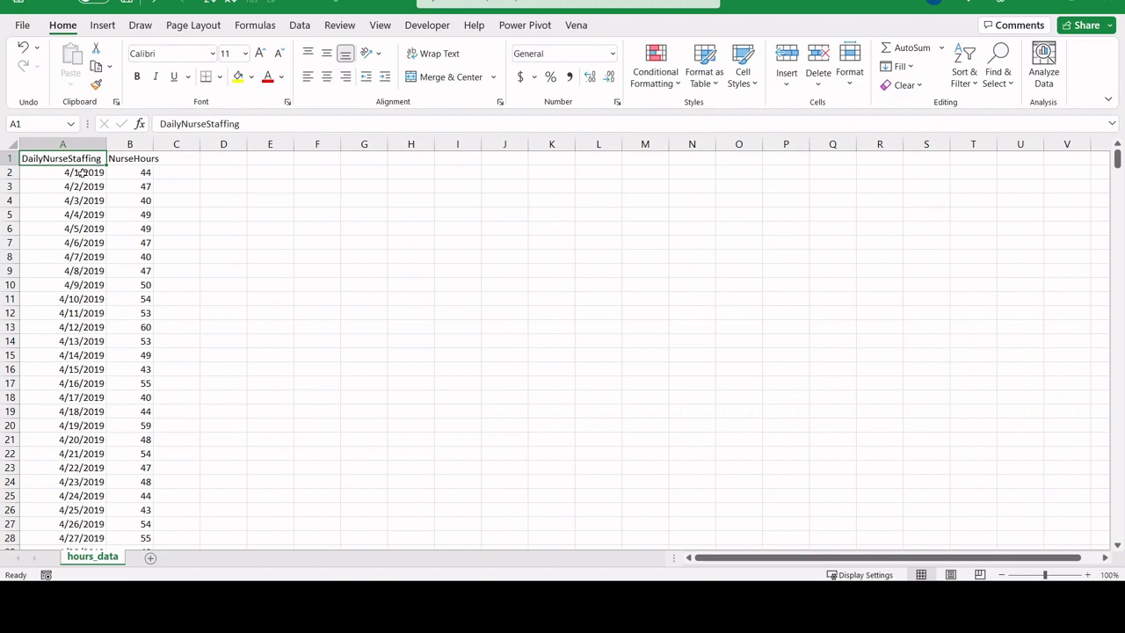
- Select the hours_data date and NurseHours cells to check the daily values
left_click(81, 172)
left_click_drag(81, 160, 82, 255)
left_click_drag(144, 159, 134, 272)
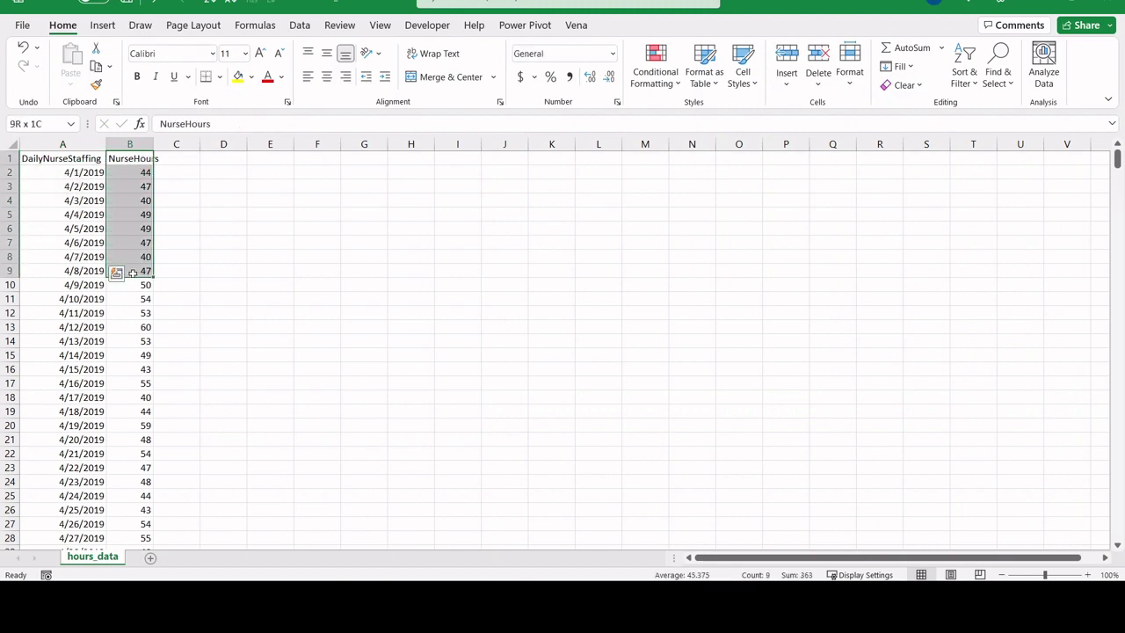
left_click(136, 247)
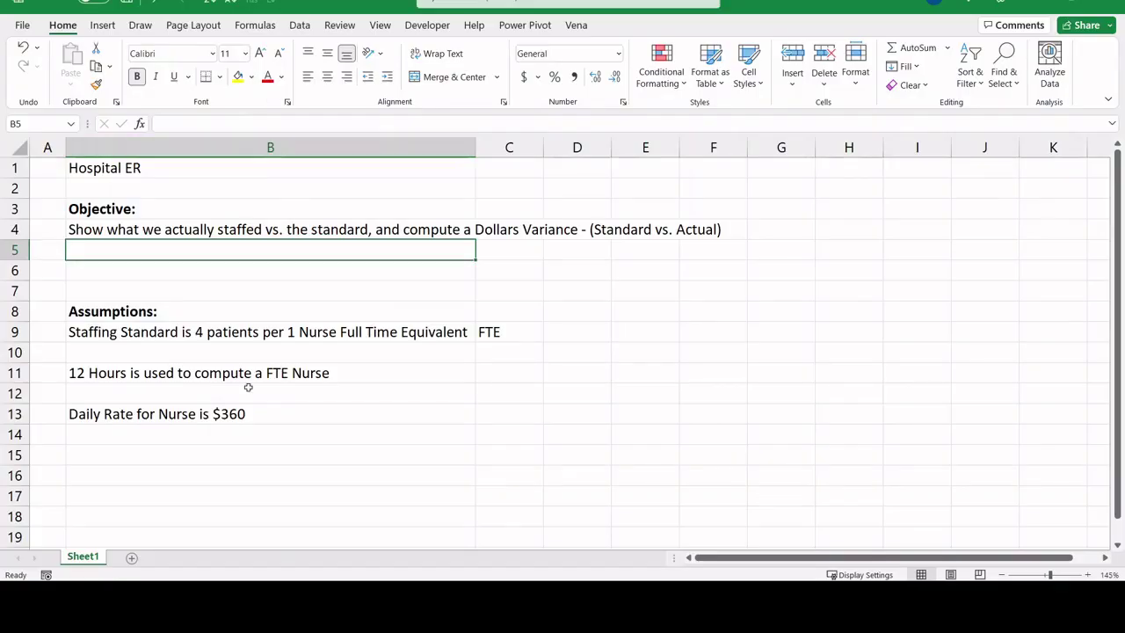
key("Down")
key("Down")
- Look over the notes again and select dates and a patient count in patient_data
left_click(270, 448)
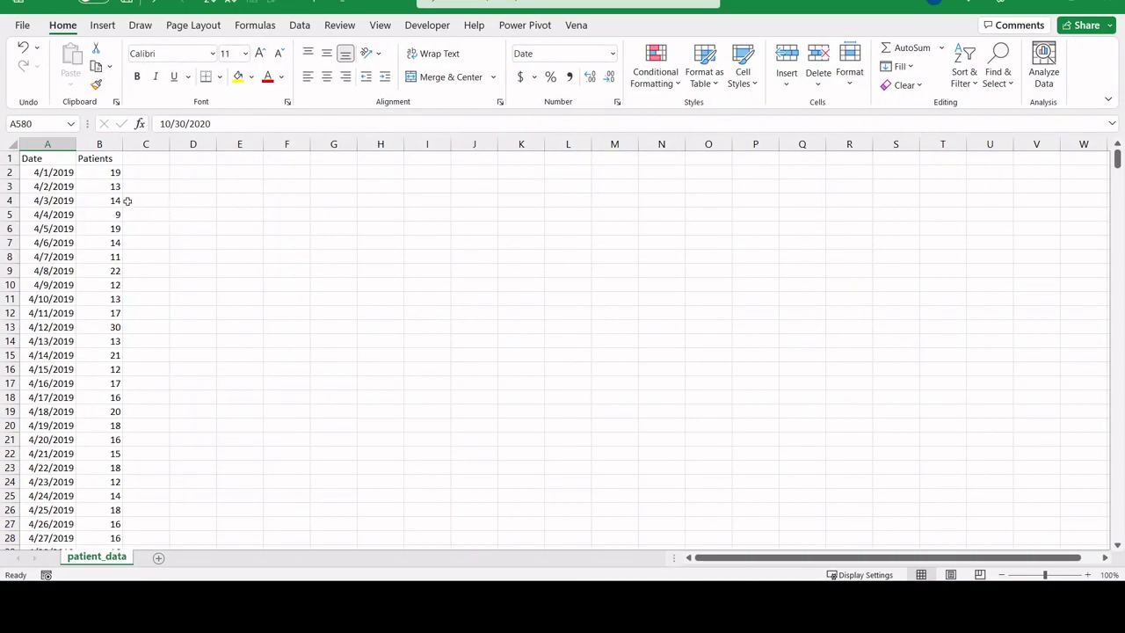
left_click_drag(66, 157, 101, 225)
left_click(104, 214)
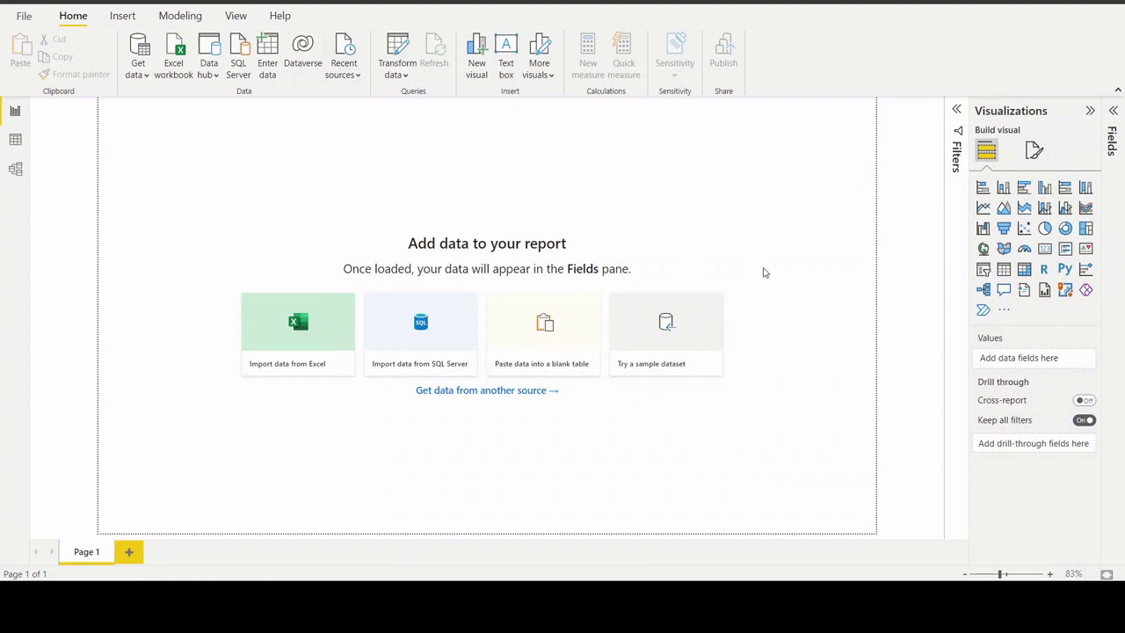
- Import the hours_data sheet from data\hours_data.xlsx and apply the query to the report
left_click(138, 70)
left_click(178, 126)
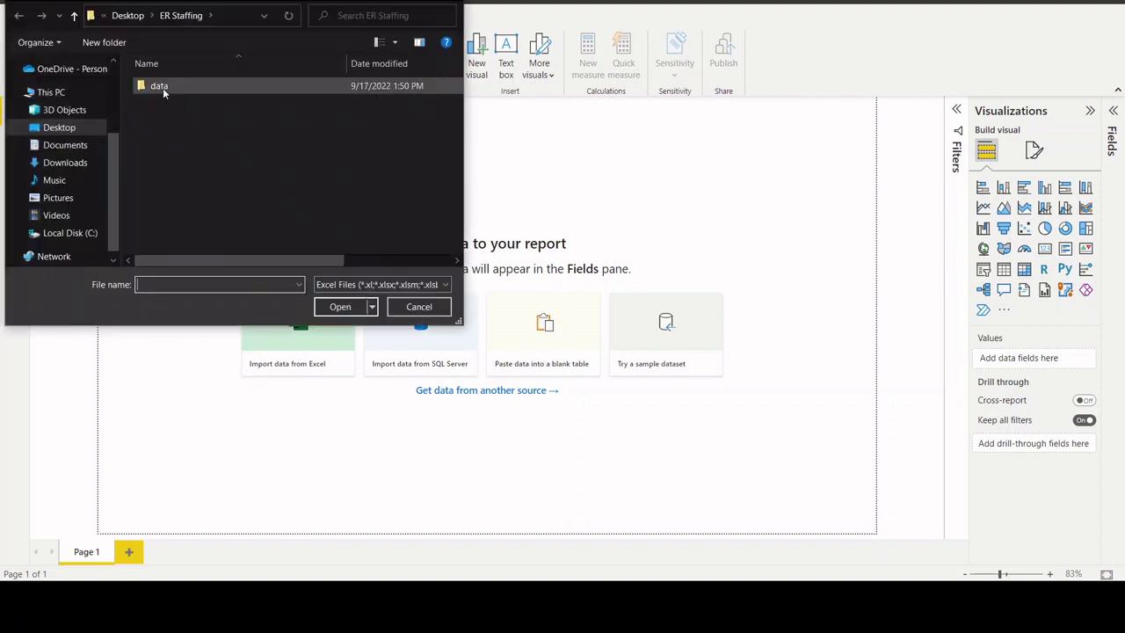
double_click(162, 88)
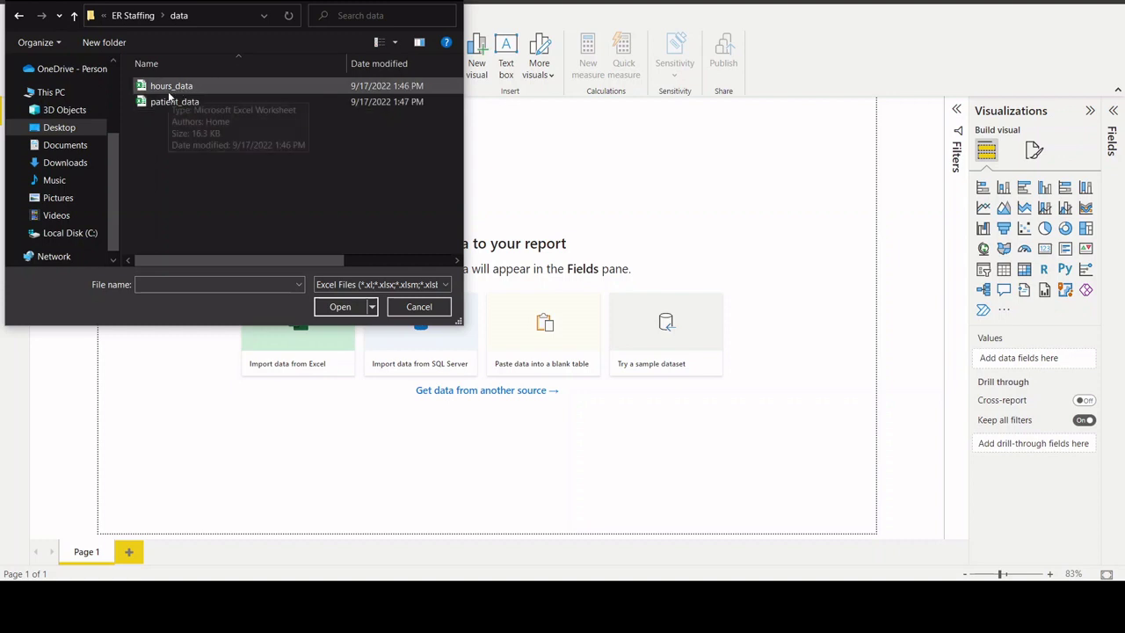
double_click(173, 87)
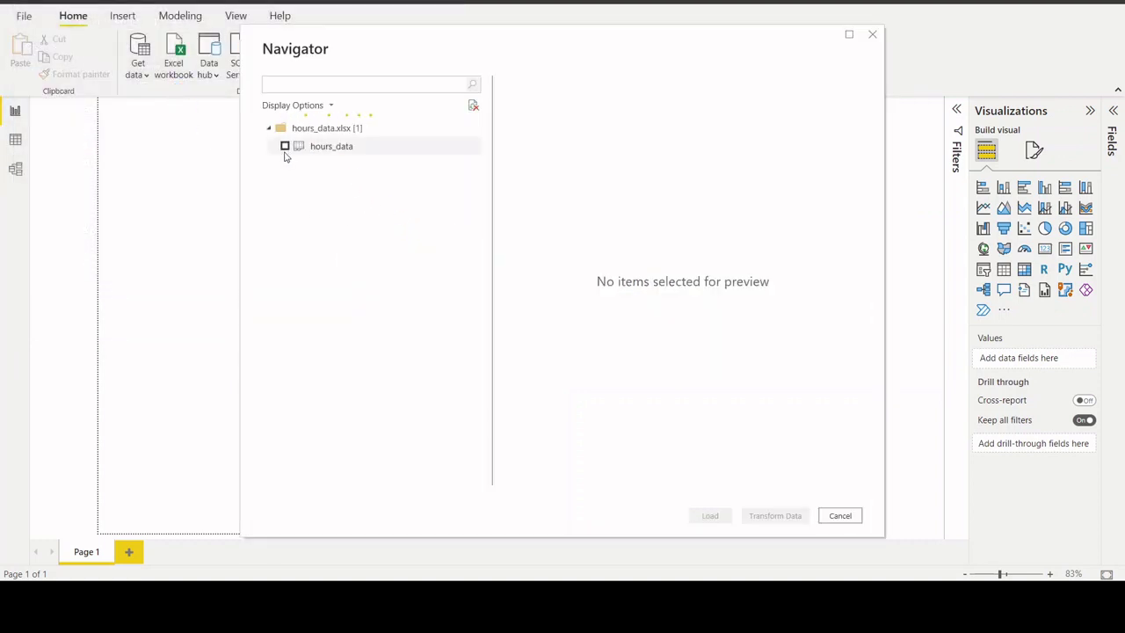
left_click(284, 146)
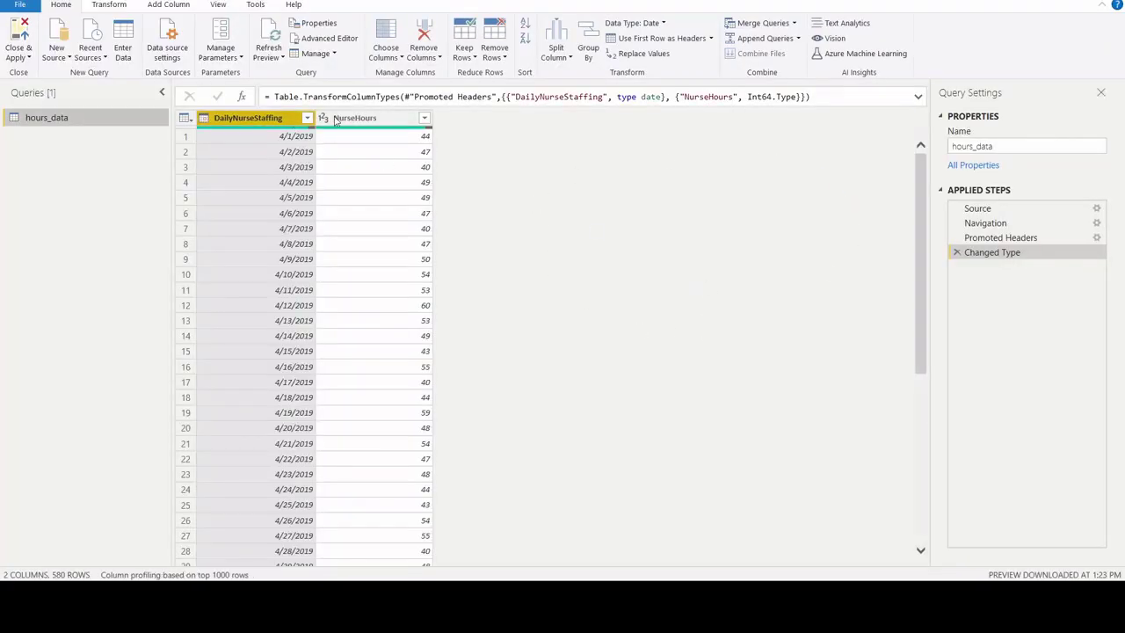
left_click(19, 58)
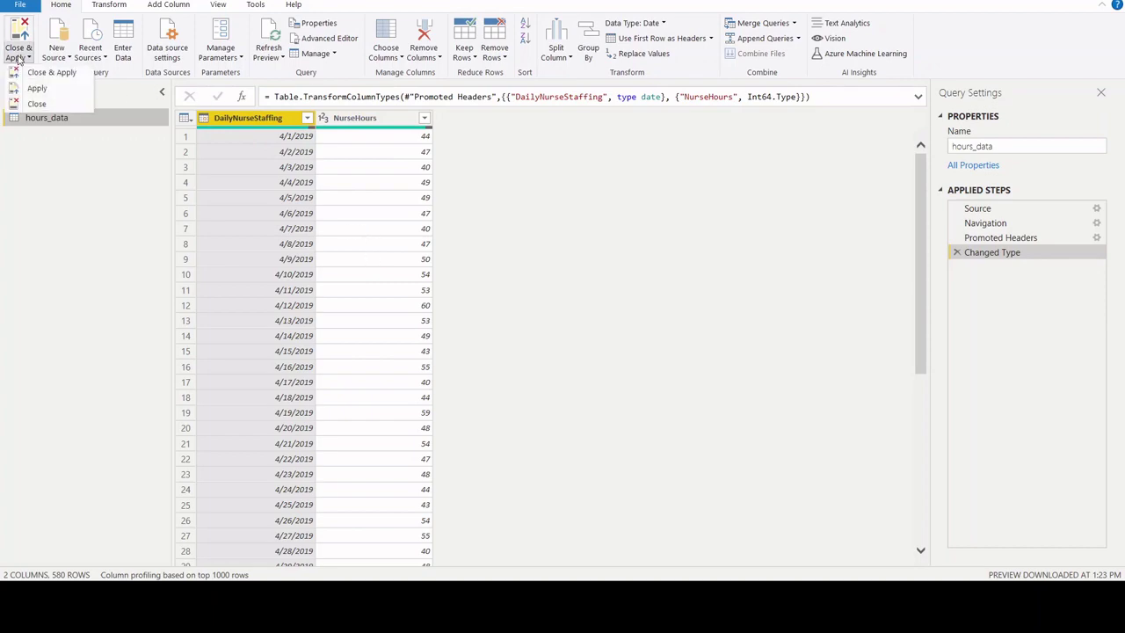
left_click(51, 74)
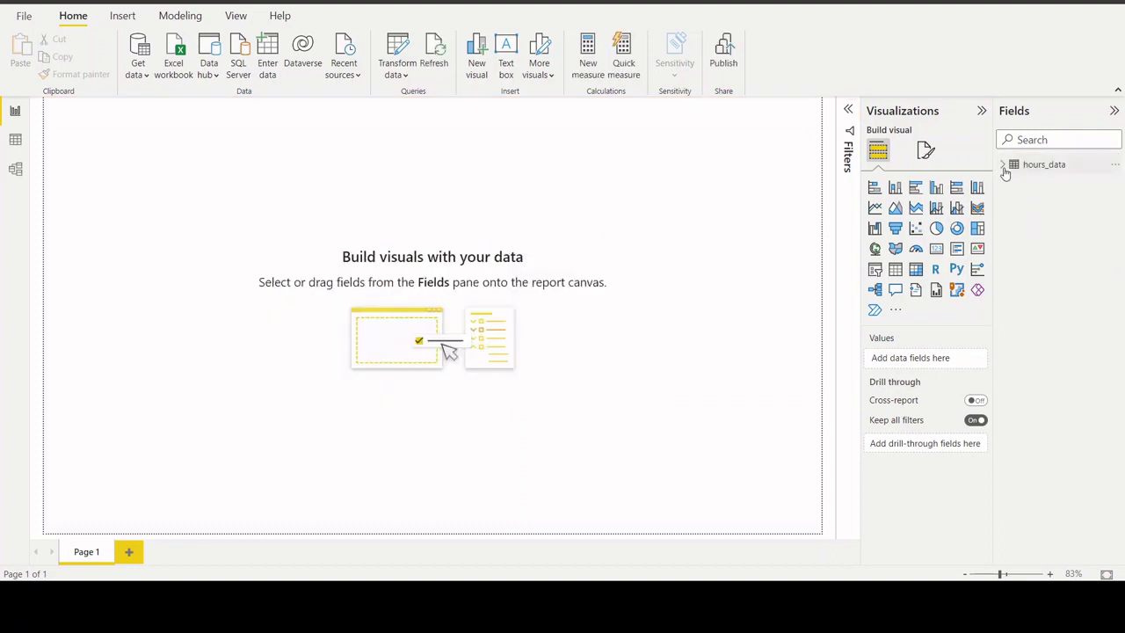
- Expand hours_data's fields and inspect its rows in Data view and the Model diagram
left_click(1003, 166)
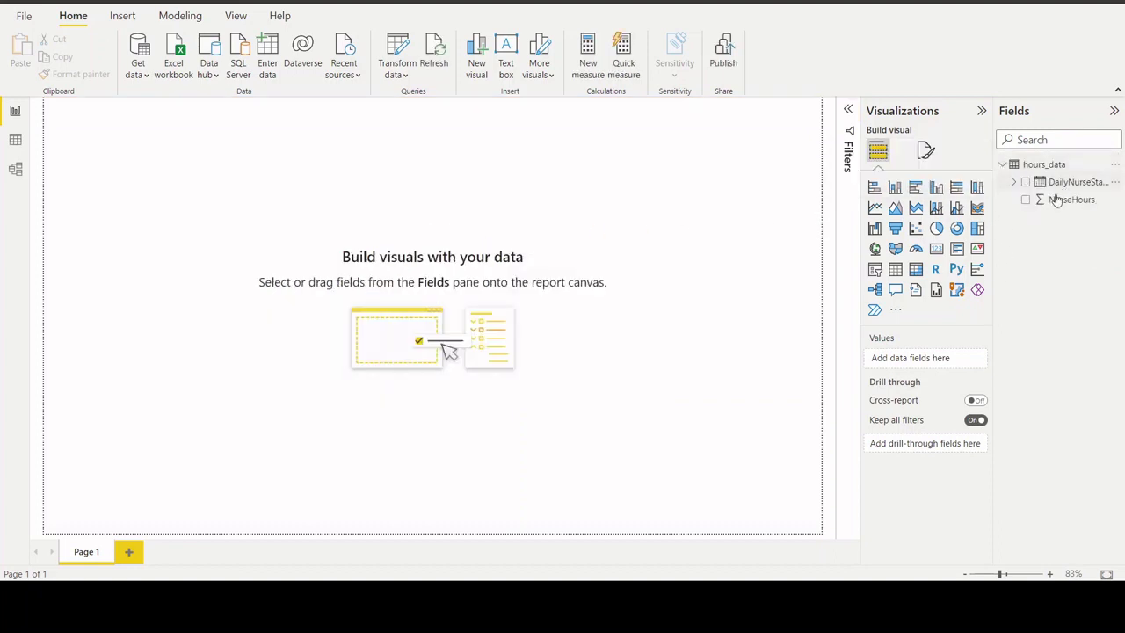
left_click(14, 142)
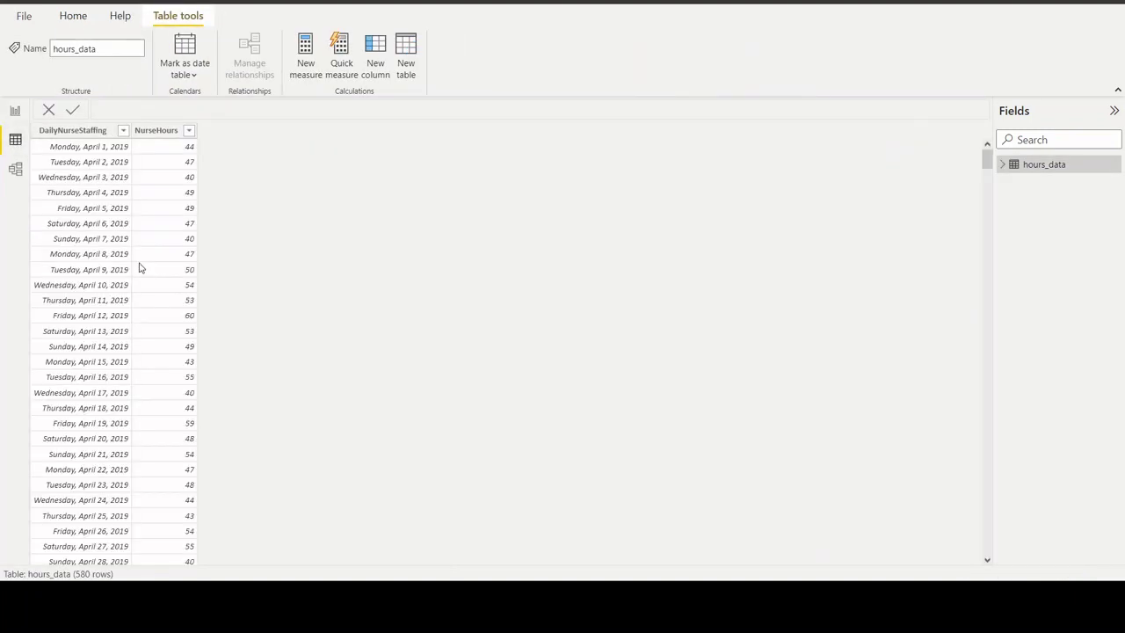
left_click(15, 170)
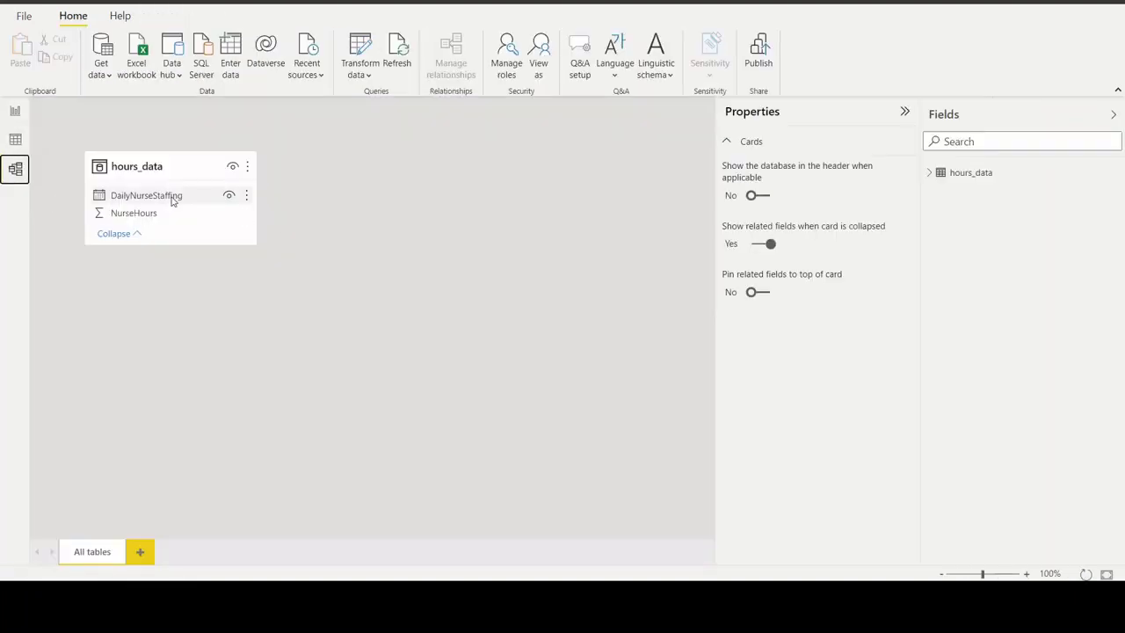
left_click(15, 112)
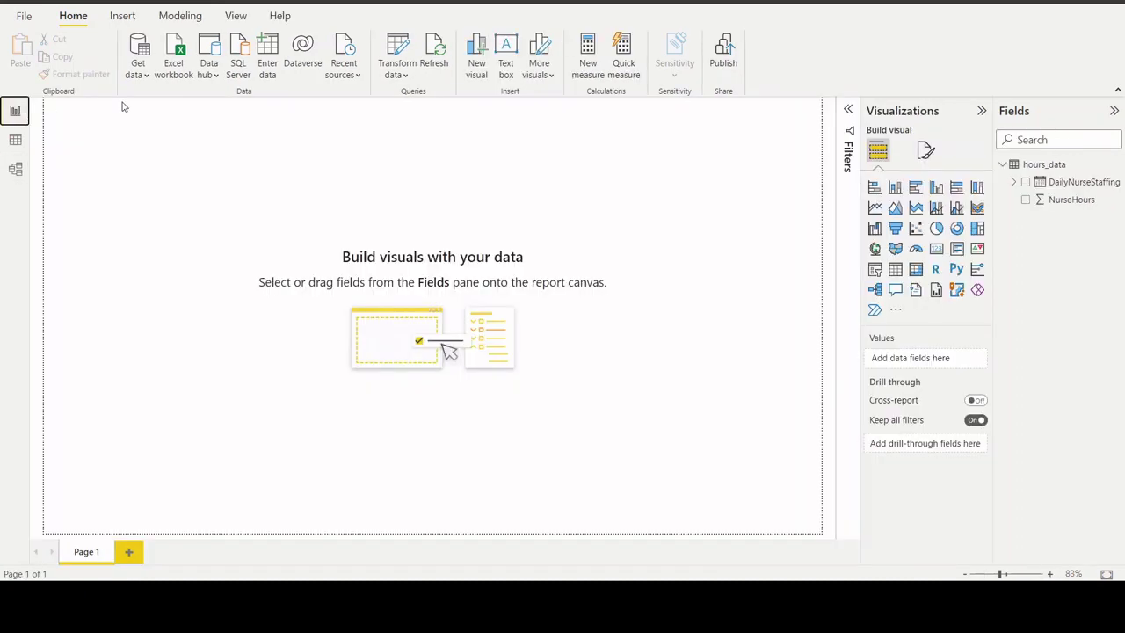
- Import the patient_data sheet from patient_data.xlsx and apply the query to the report
left_click(140, 76)
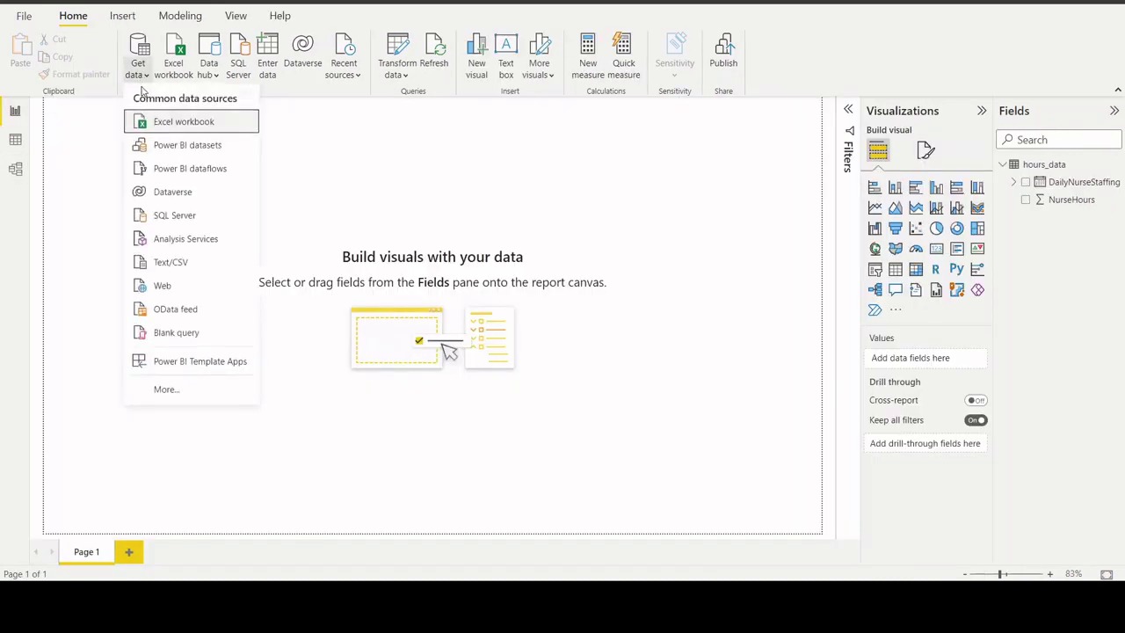
left_click(167, 123)
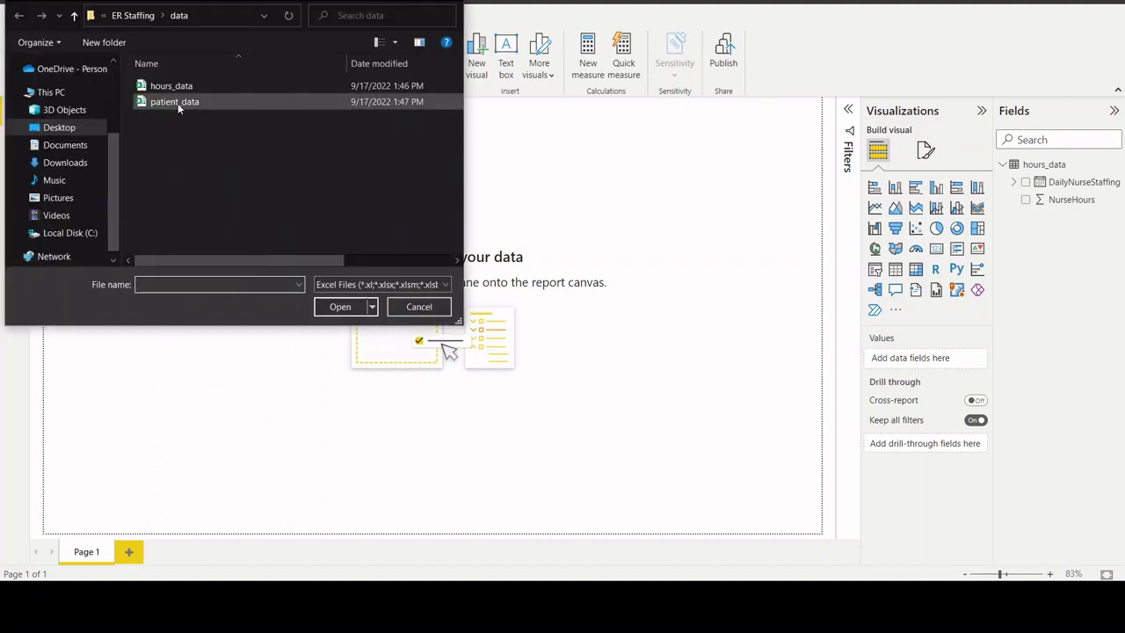
double_click(174, 102)
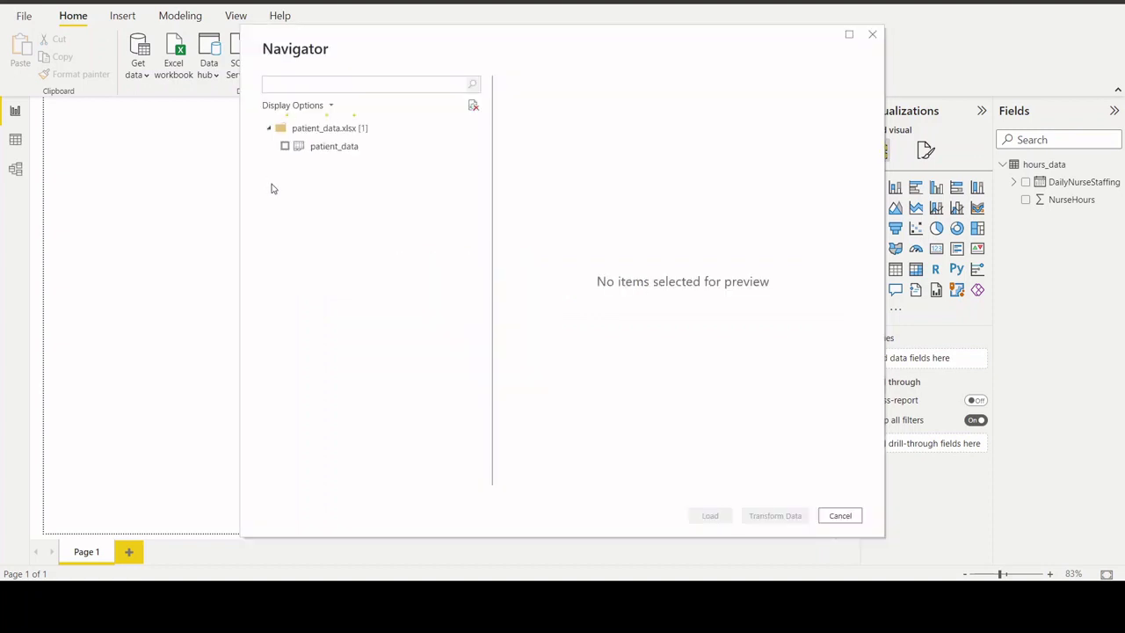
left_click(285, 148)
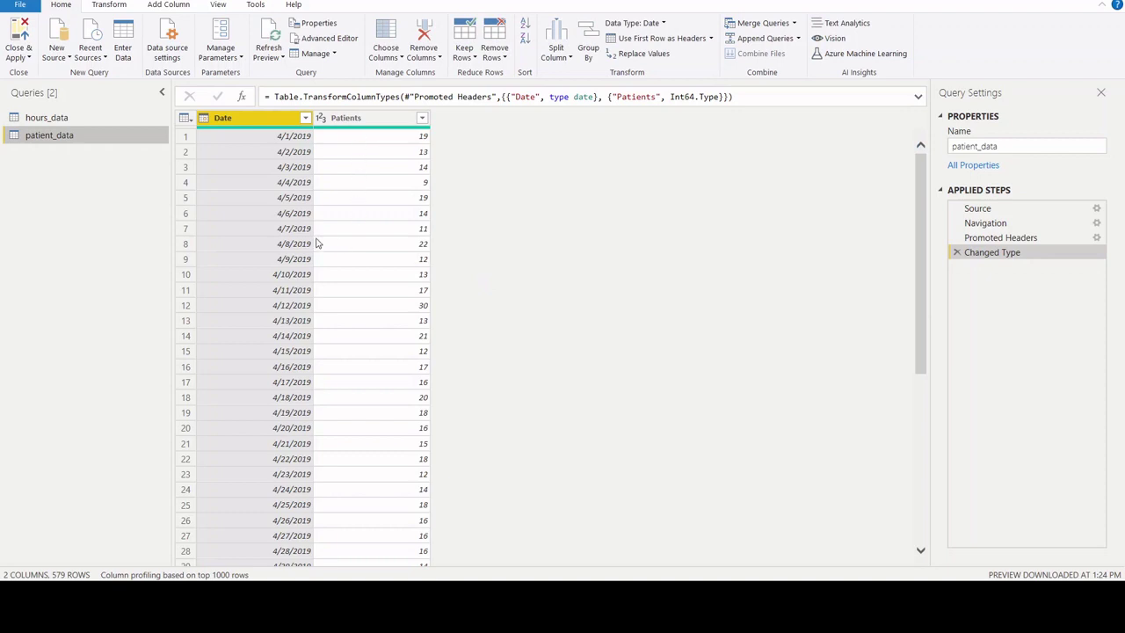
left_click(19, 61)
left_click(76, 132)
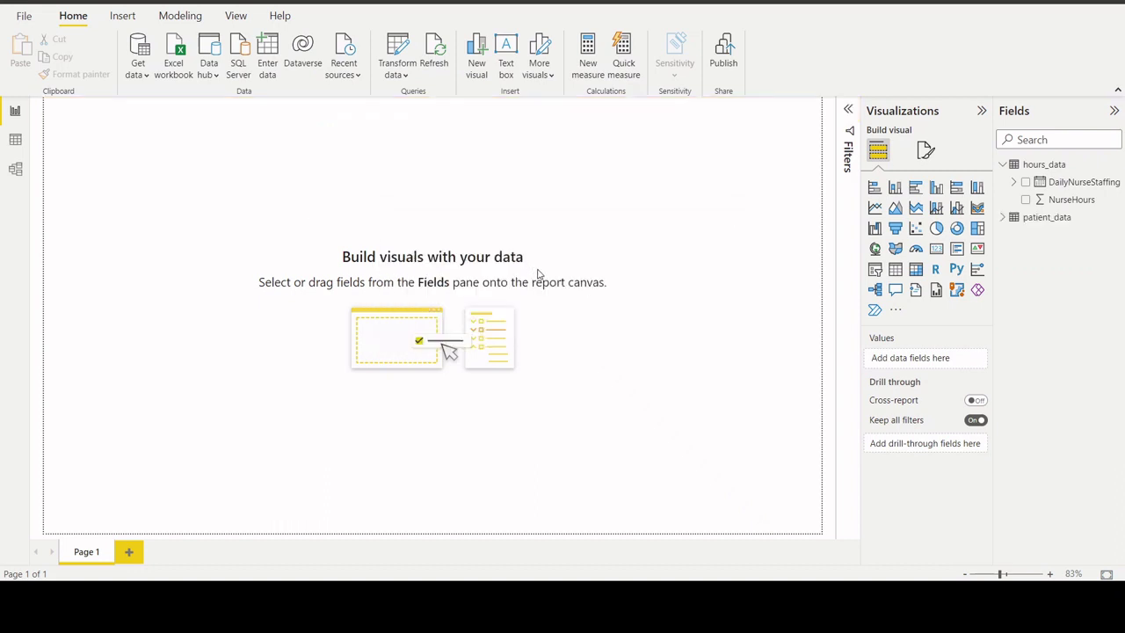
- Expand patient_data's fields and inspect its rows in Data view
left_click(1003, 219)
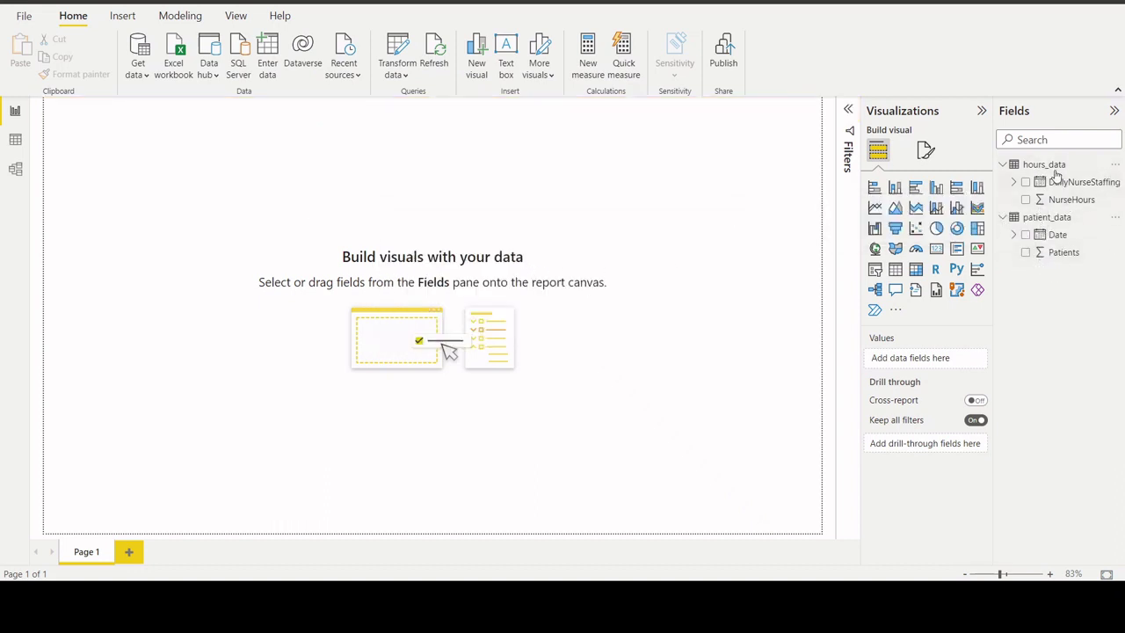
left_click(21, 144)
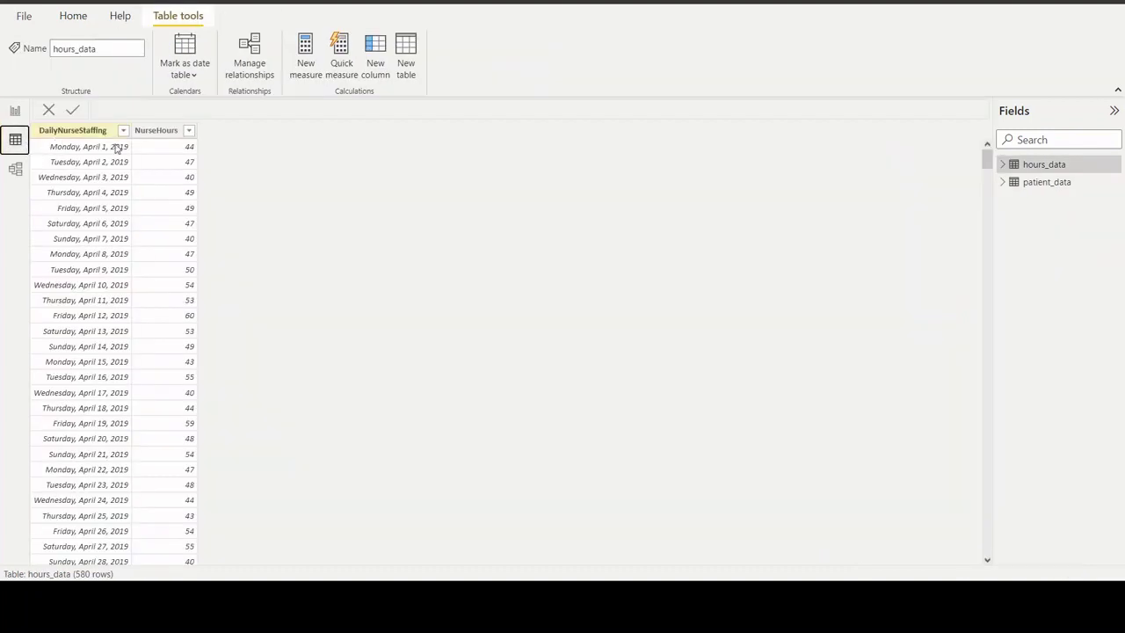
left_click(1047, 183)
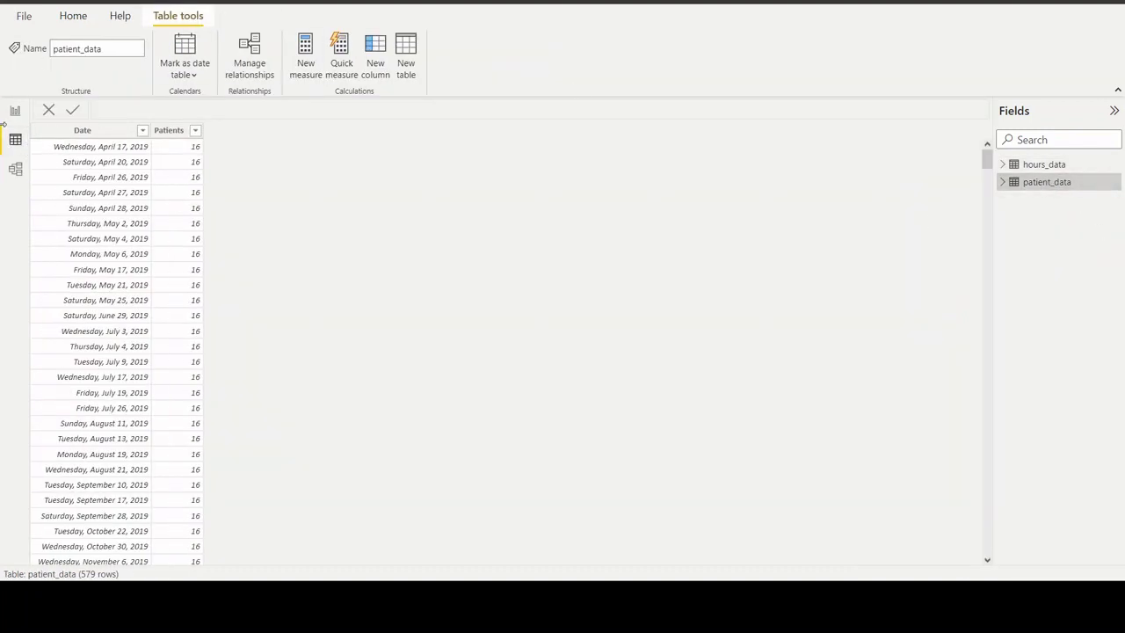
- In Model view, shift the hours_data and patient_data cards slightly right
left_click(15, 168)
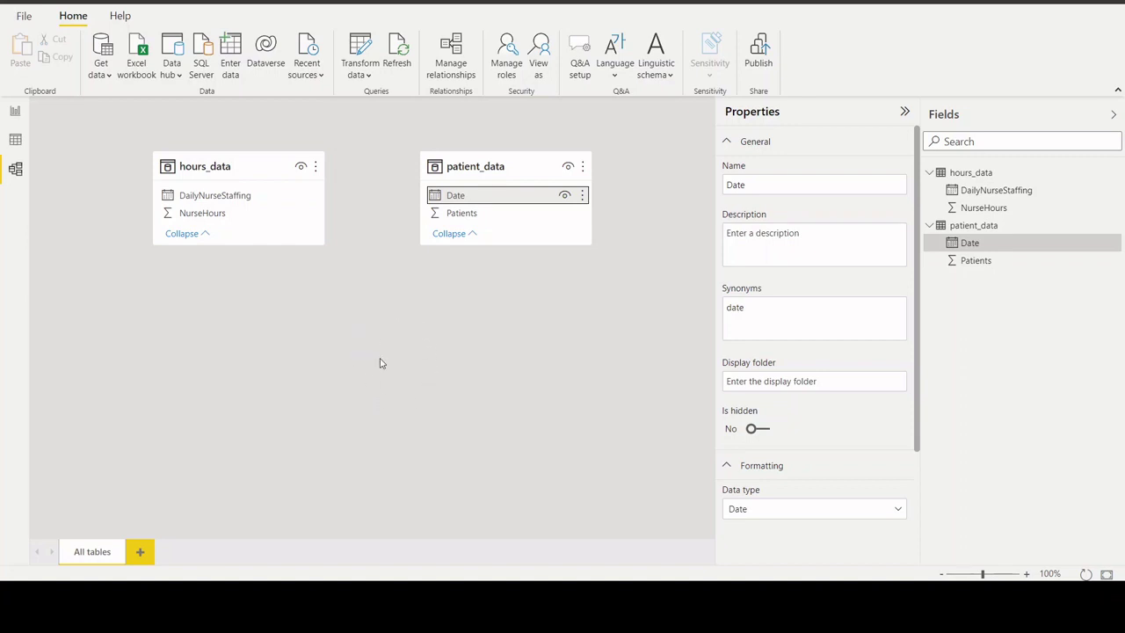
left_click_drag(250, 183, 273, 176)
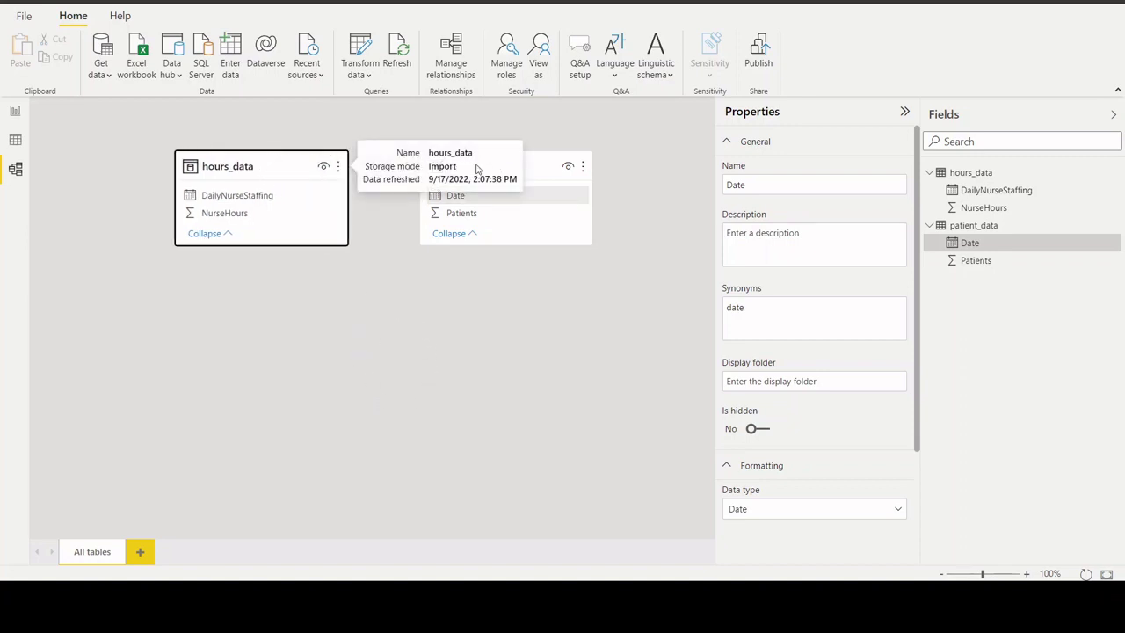
left_click_drag(530, 165, 555, 166)
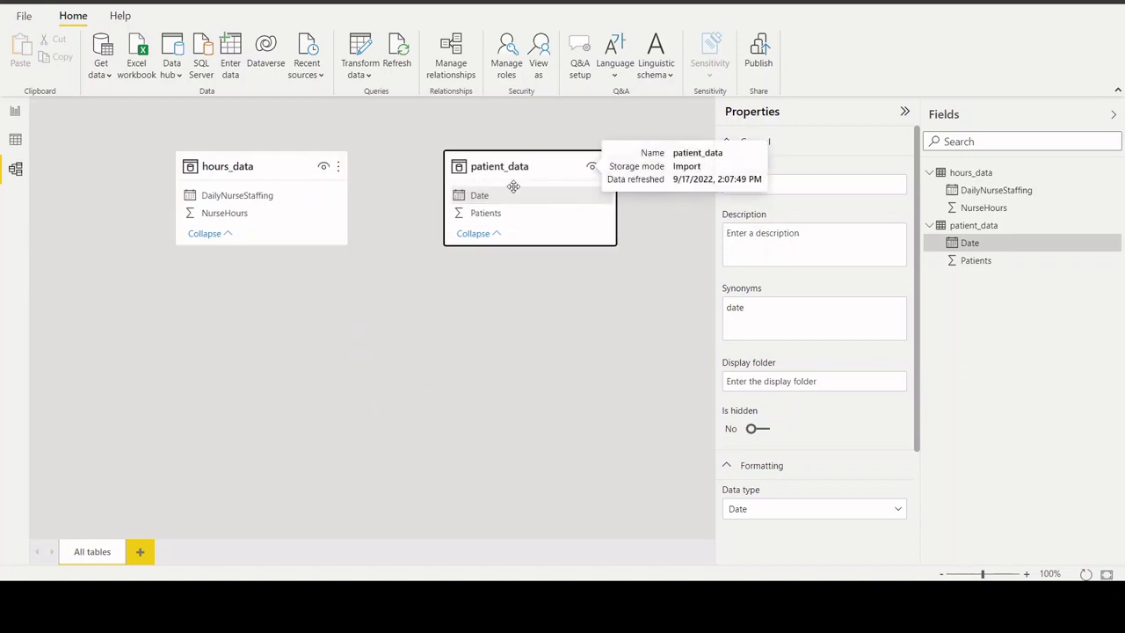
- Check the DailyNurseStaffing field's properties in the diagram, then go to Data view
left_click(274, 197)
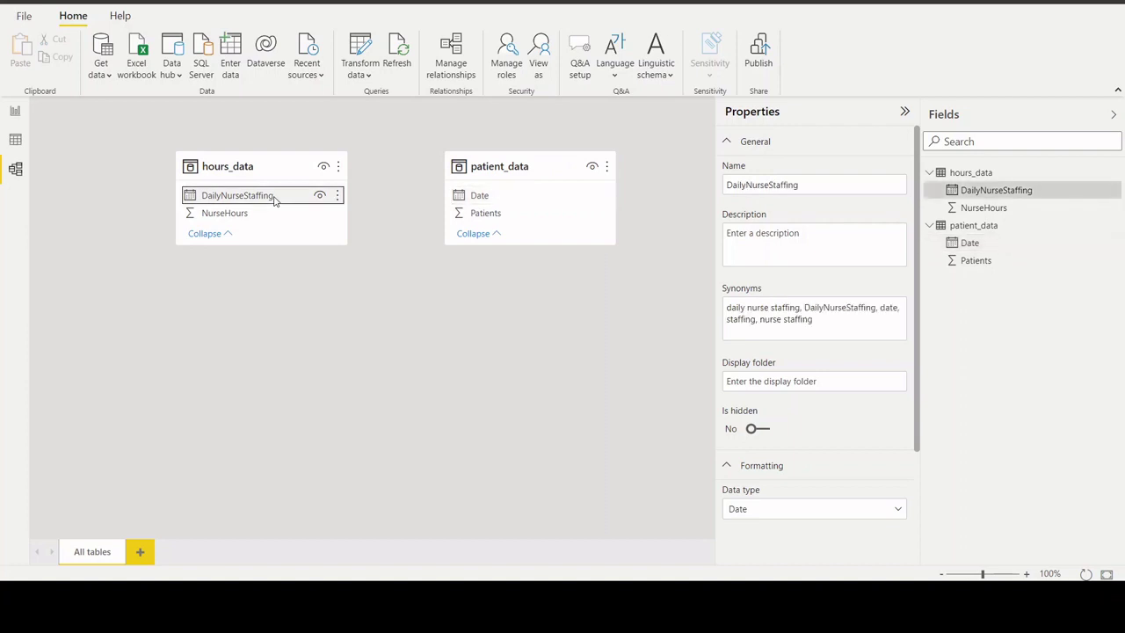
left_click(432, 337)
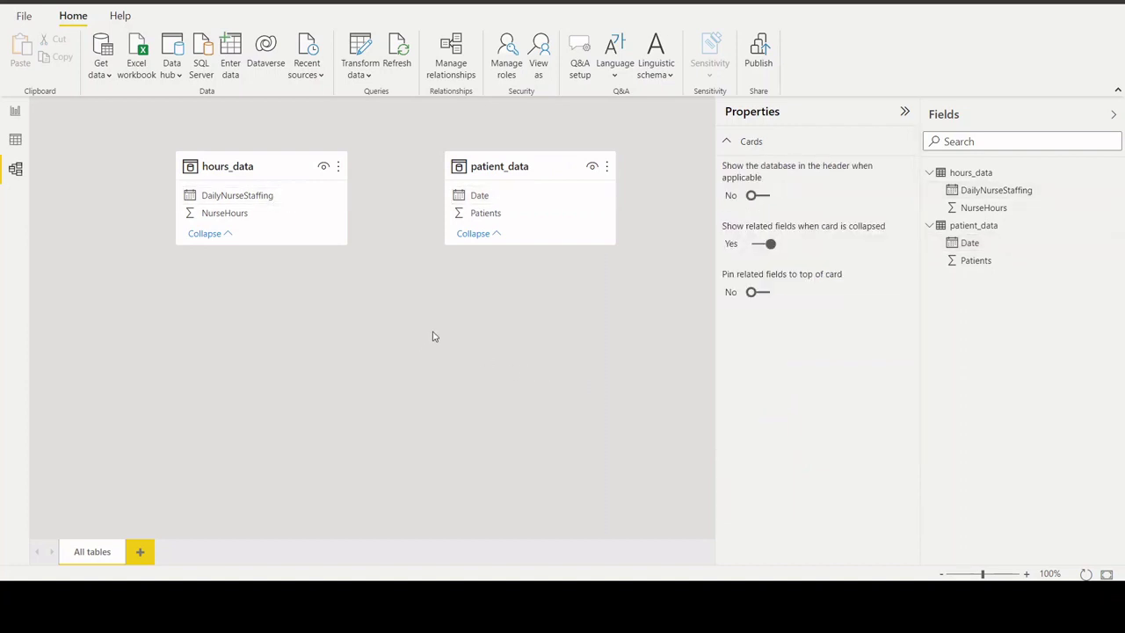
left_click(16, 143)
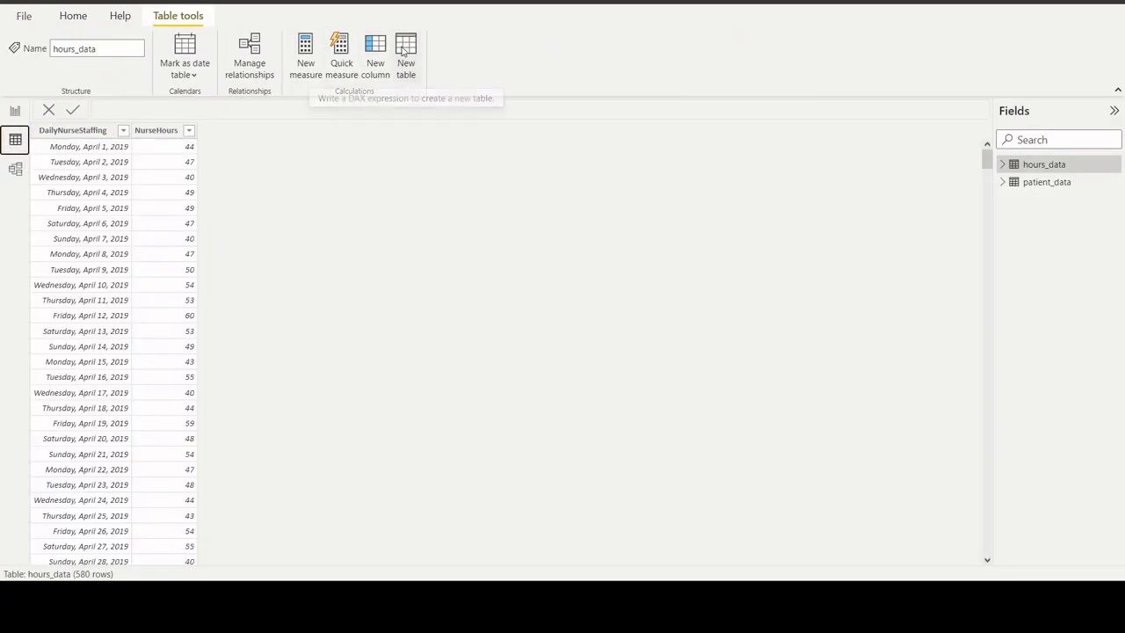
- Create a new table with Calendar = CALENDAR(date(2019,4,1),date(2020,10,30))
left_click(403, 51)
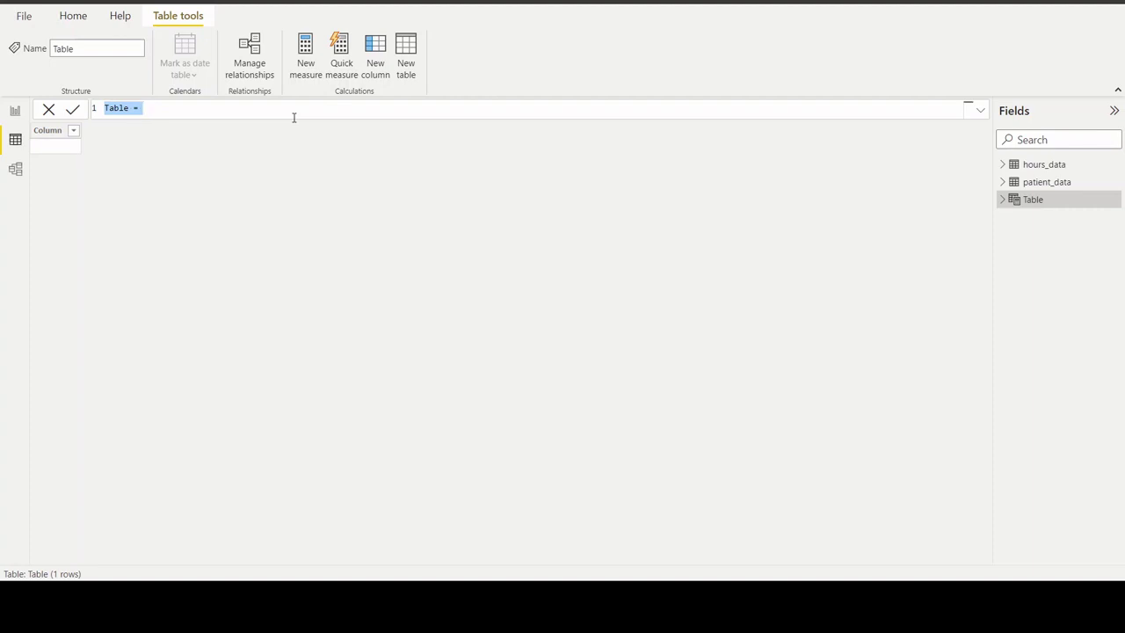
type("Calendar = cale")
key("Tab")
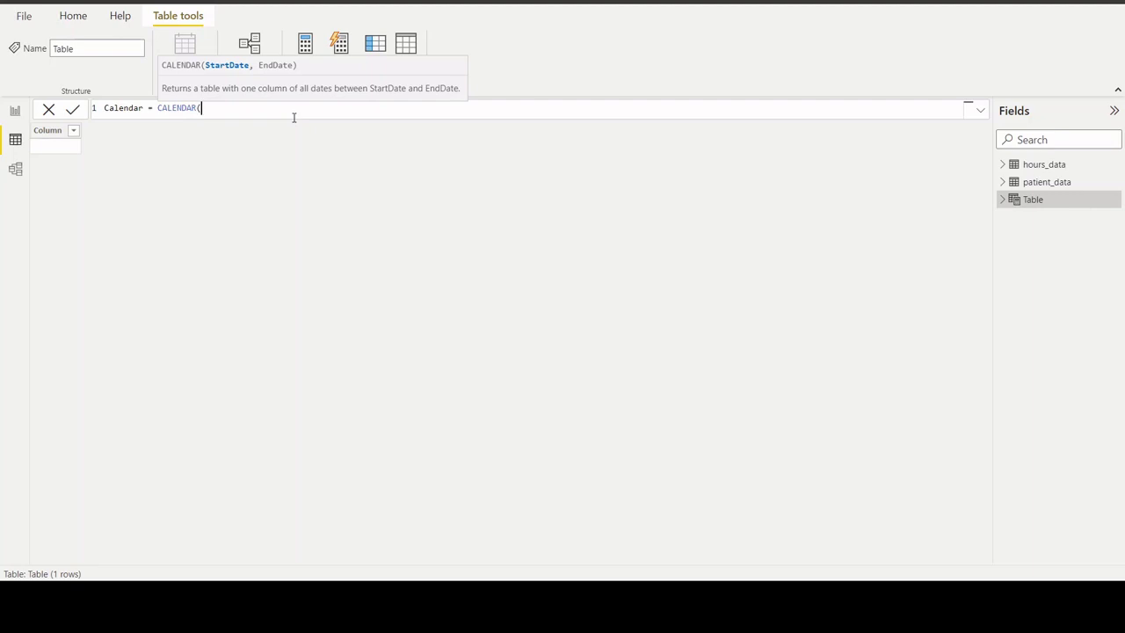
type("date(201")
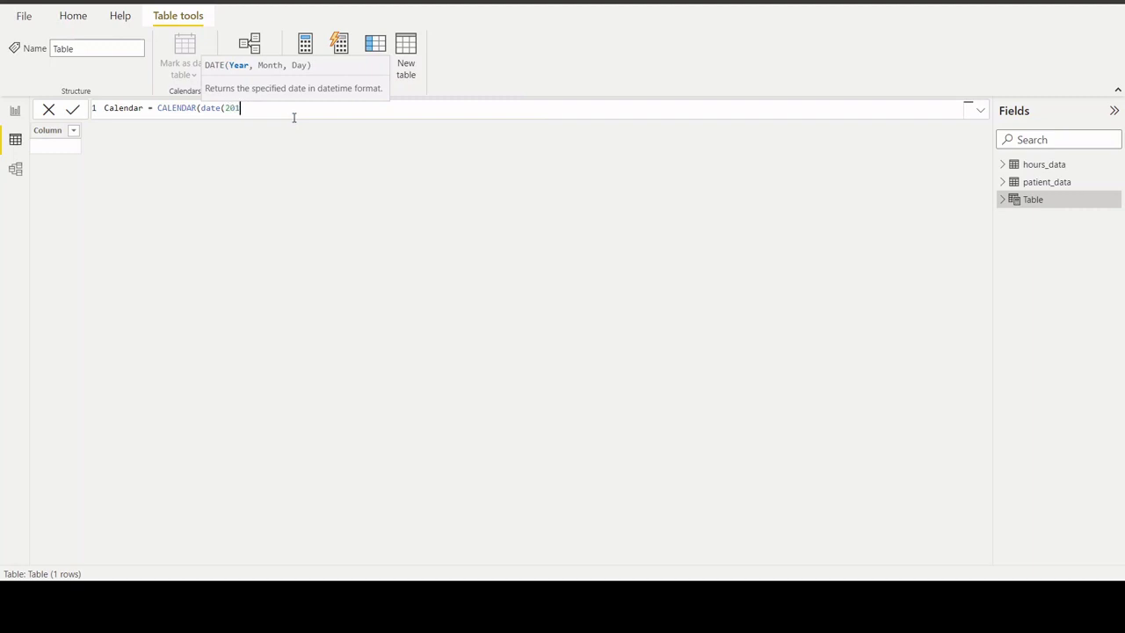
type("9,4,1)")
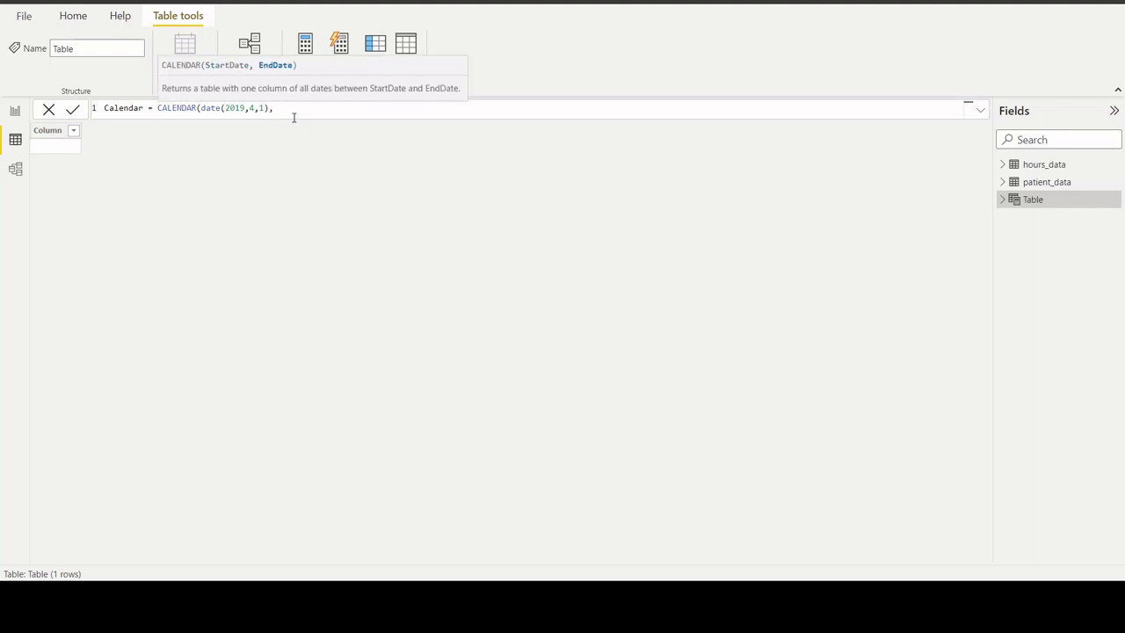
type(",date(")
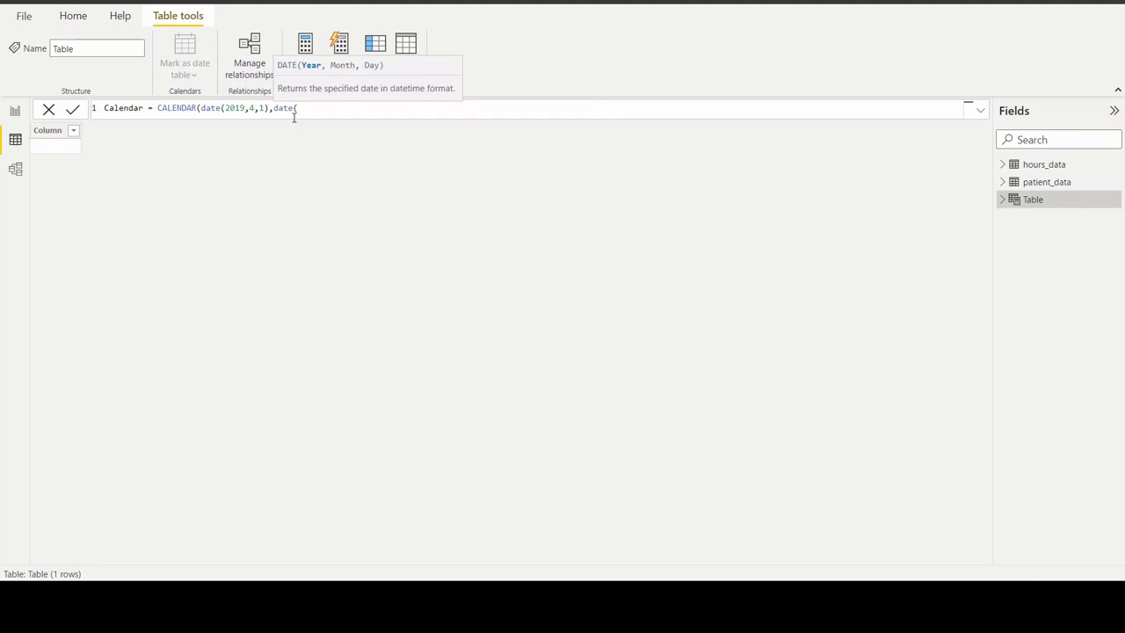
type("2020,10,")
type("30")
type(")")
type(")")
- Commit the Calendar table and format its Date column as Short Date
left_click(73, 109)
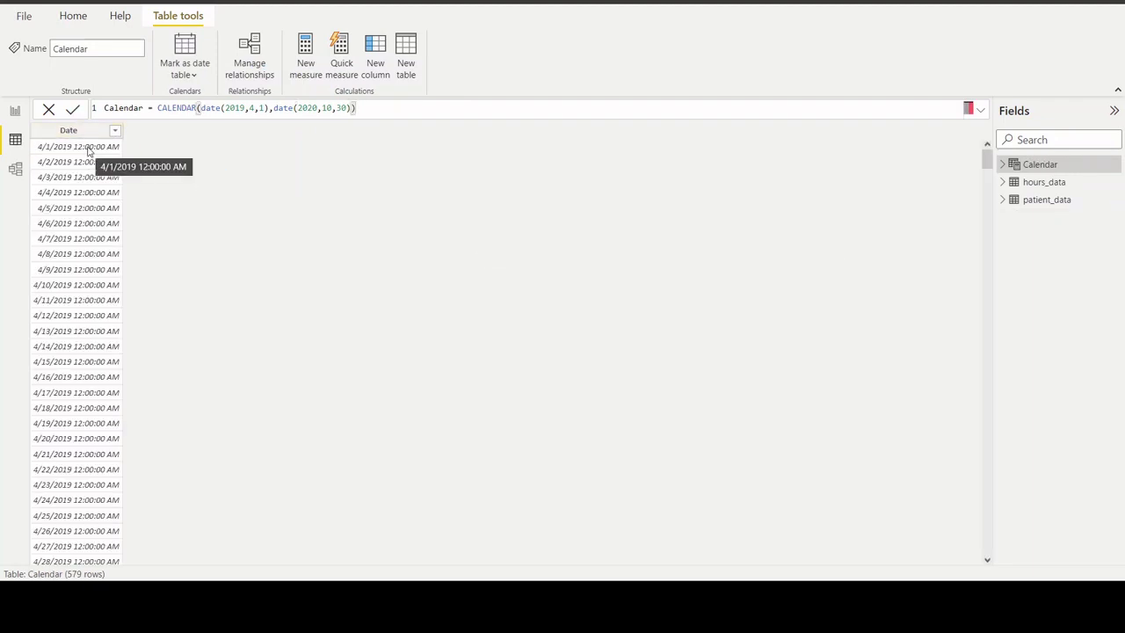
mouse_move(986, 164)
left_mouse_down()
mouse_move(984, 573)
mouse_move(1015, 276)
mouse_move(1002, 151)
left_mouse_up()
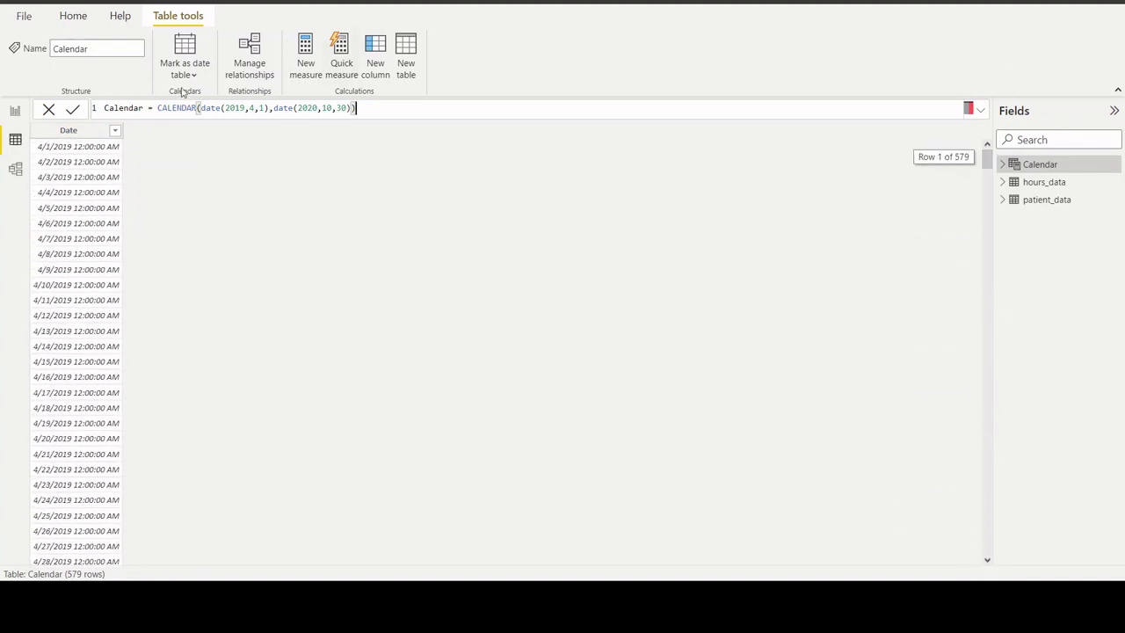
left_click(65, 132)
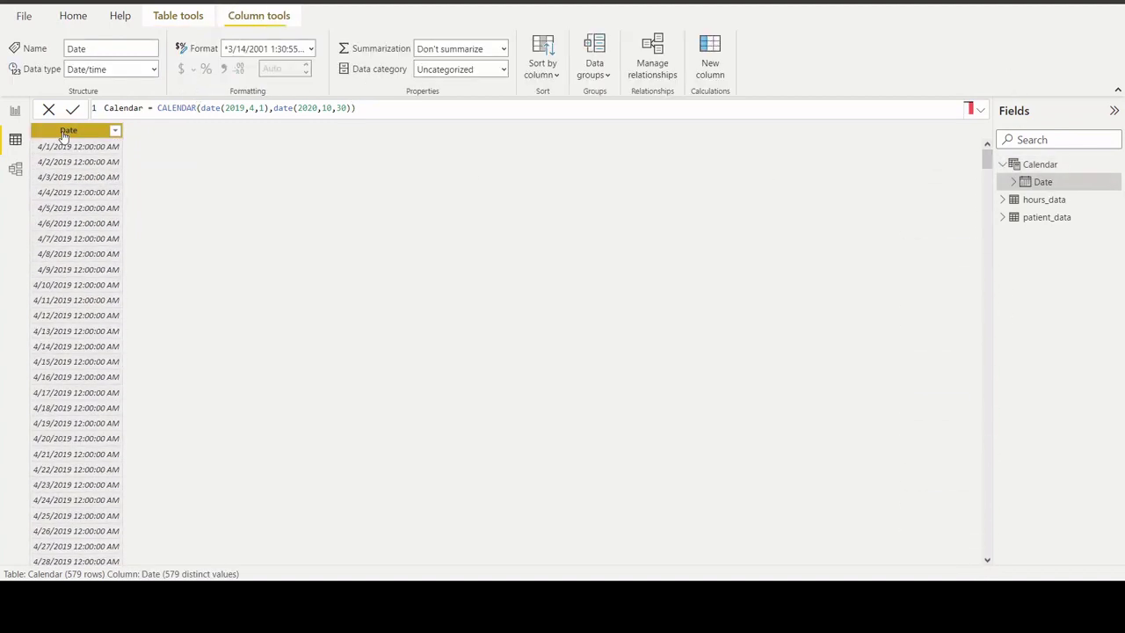
left_click(311, 50)
left_click(303, 111)
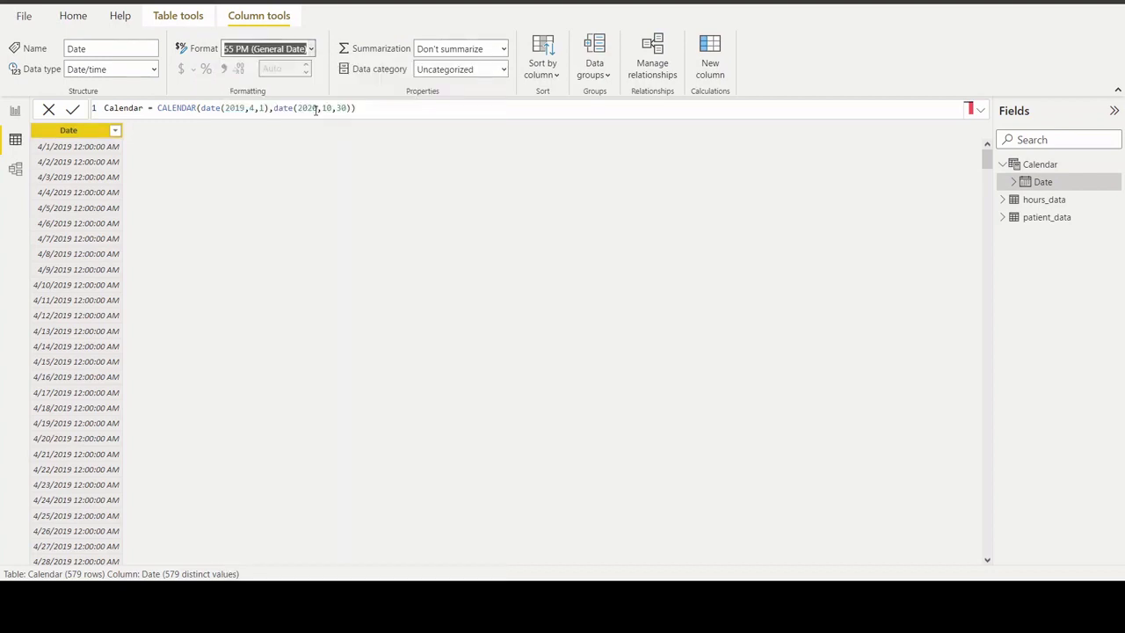
left_click(15, 168)
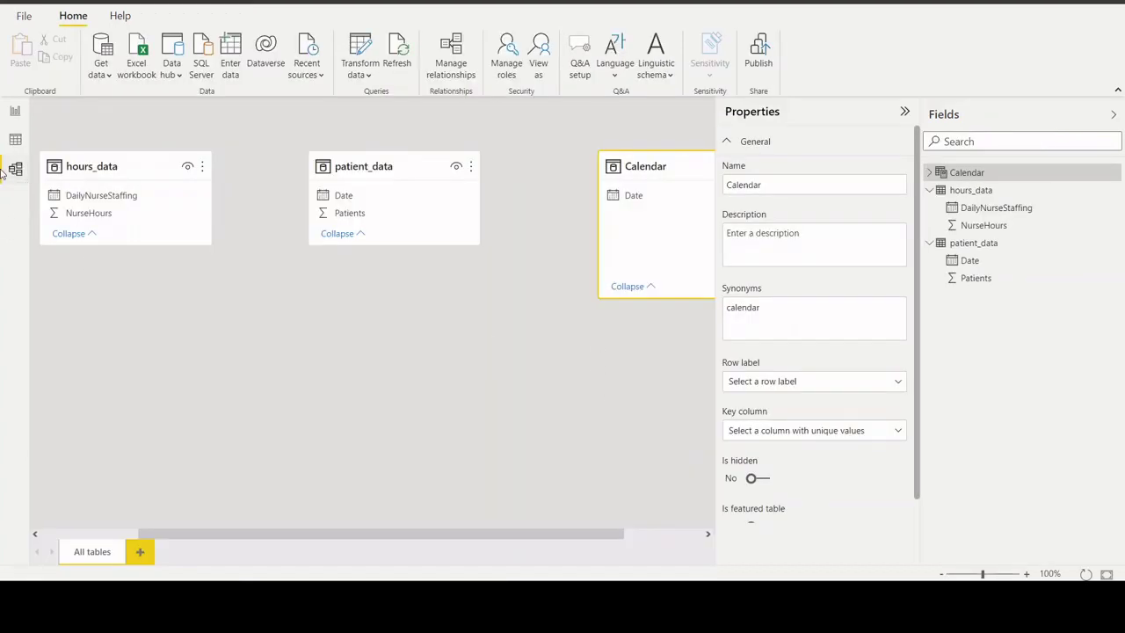
- Place the Calendar card beneath hours_data and move patient_data further right
left_click_drag(643, 168, 385, 330)
left_click_drag(291, 174, 531, 165)
left_click_drag(550, 167, 589, 153)
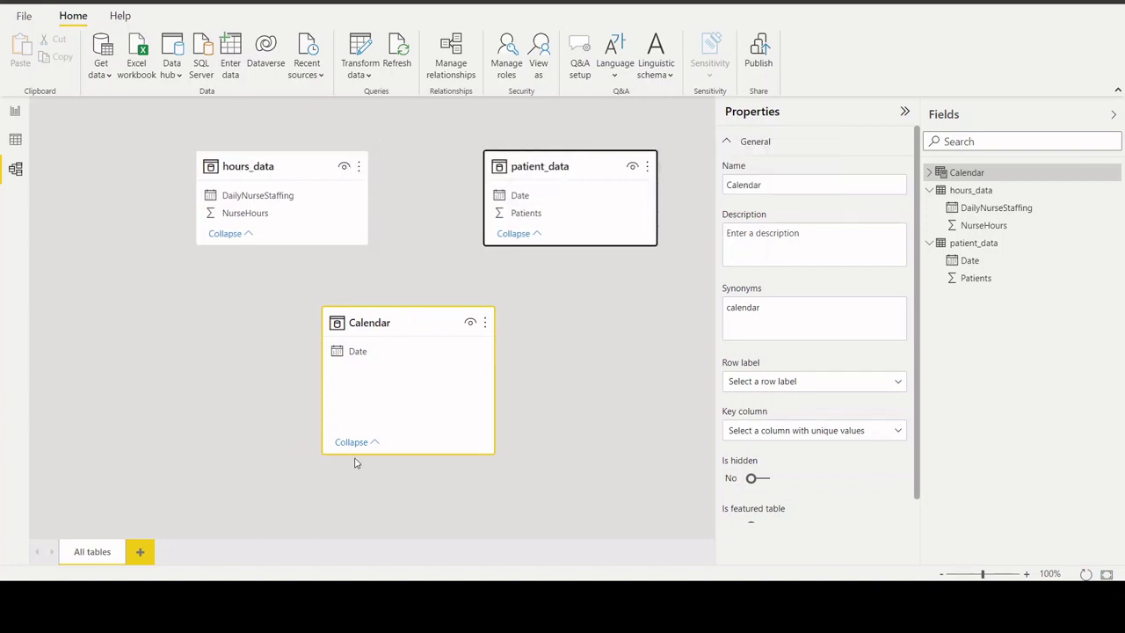
- Relate Calendar[Date] to hours_data[DailyNurseStaffing] and to patient_data[Date]
left_click(361, 353)
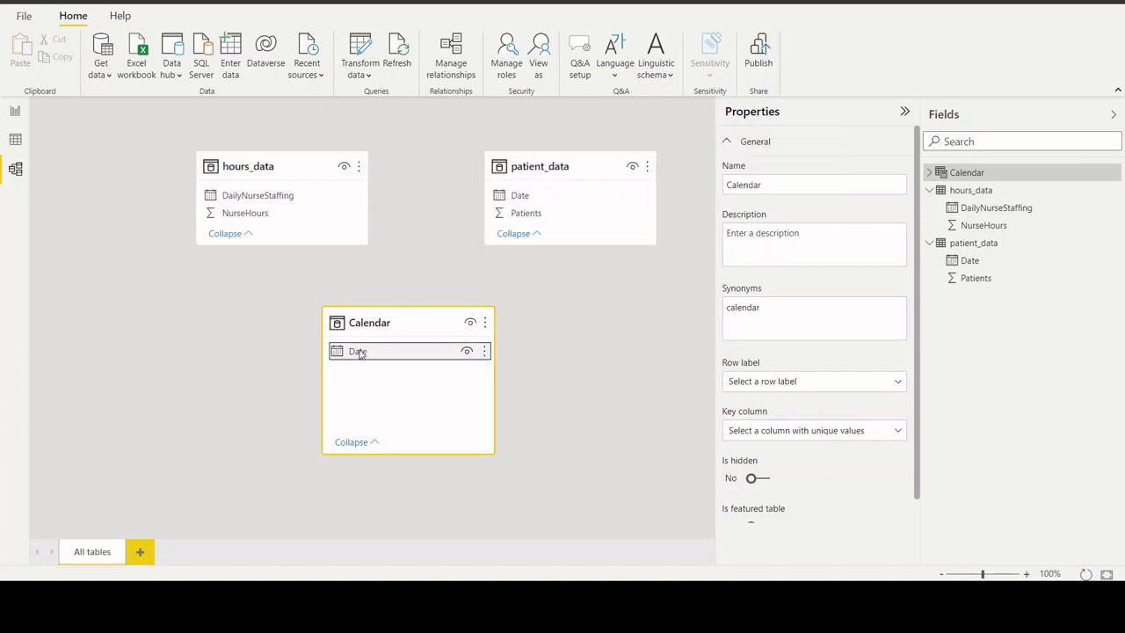
left_click_drag(358, 353, 283, 201)
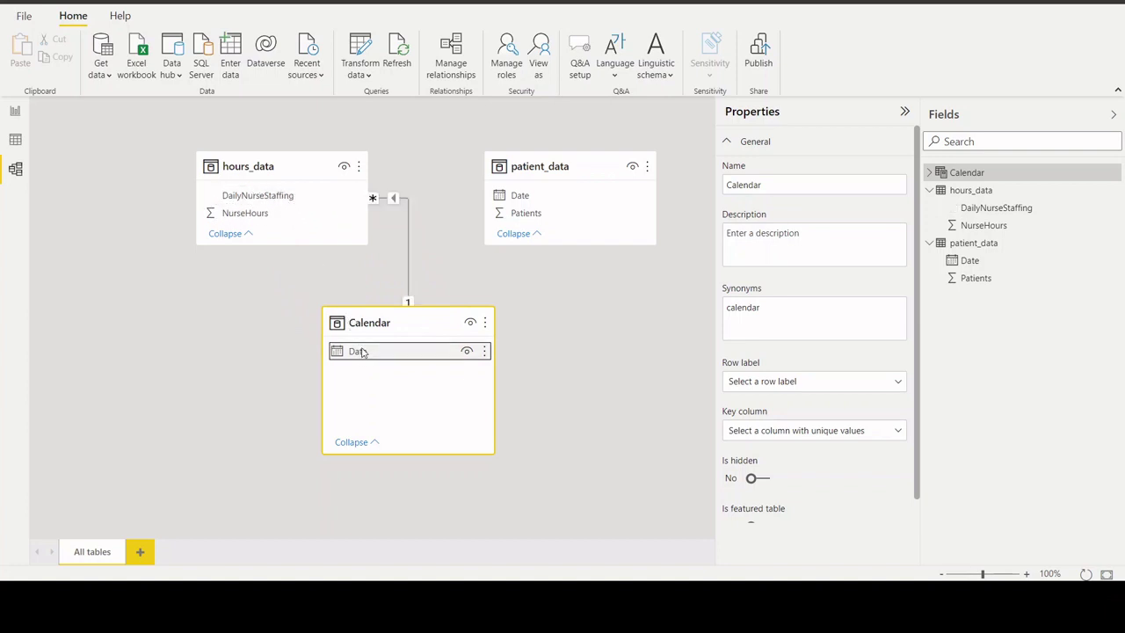
left_click_drag(363, 351, 533, 202)
left_click_drag(401, 323, 407, 356)
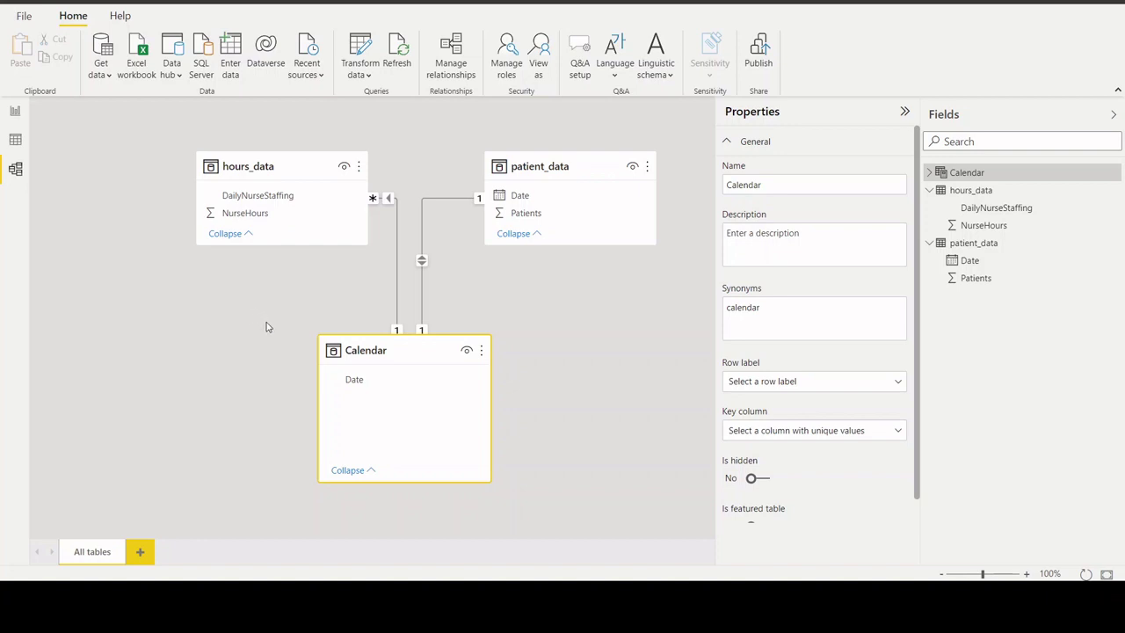
mouse_move(384, 350)
mouse_move(392, 349)
left_mouse_down()
mouse_move(430, 343)
mouse_move(389, 351)
mouse_move(432, 357)
mouse_move(393, 369)
left_mouse_up()
left_click(514, 196)
left_click(268, 197)
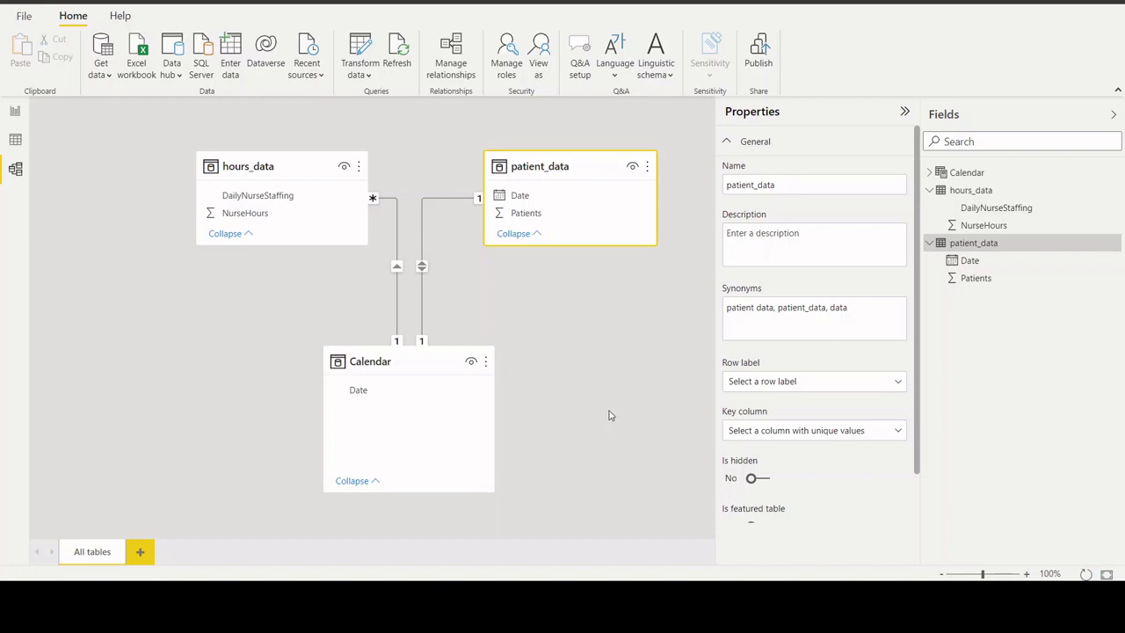
- Add the measure TotalPatiens = SUM(patient_data[Patients]) to the patient_data table
left_click(18, 140)
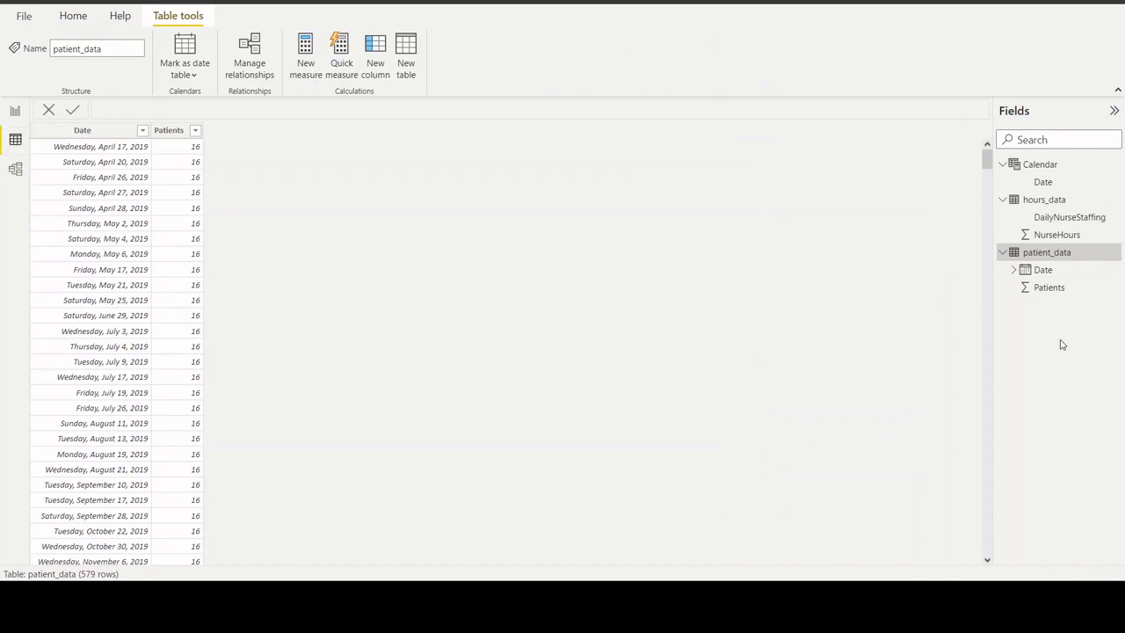
right_click(1050, 290)
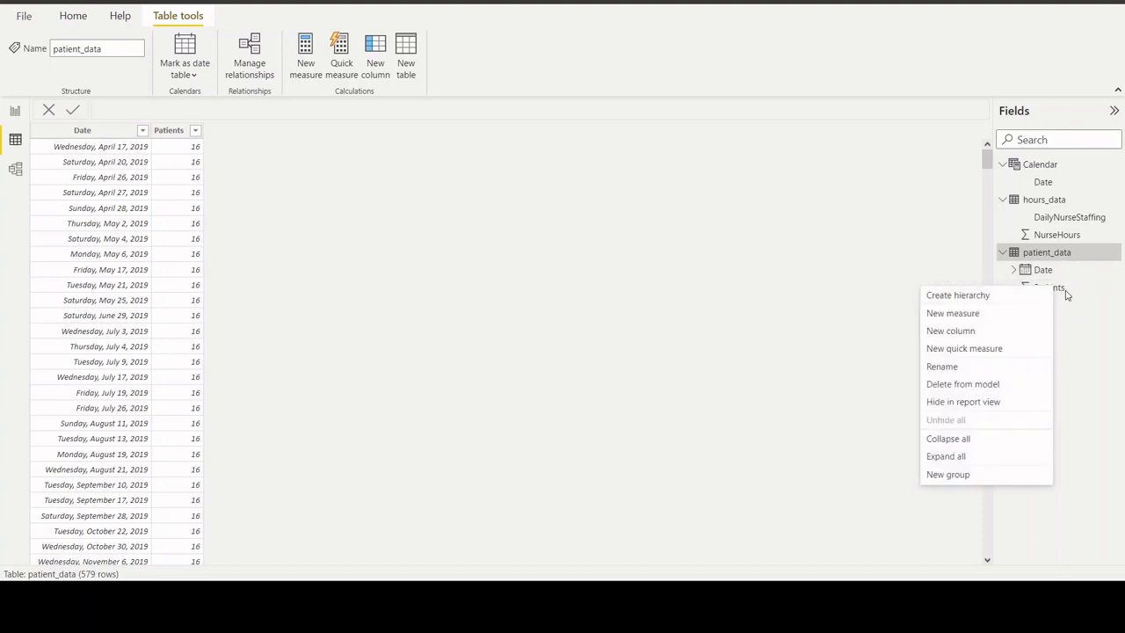
left_click(941, 318)
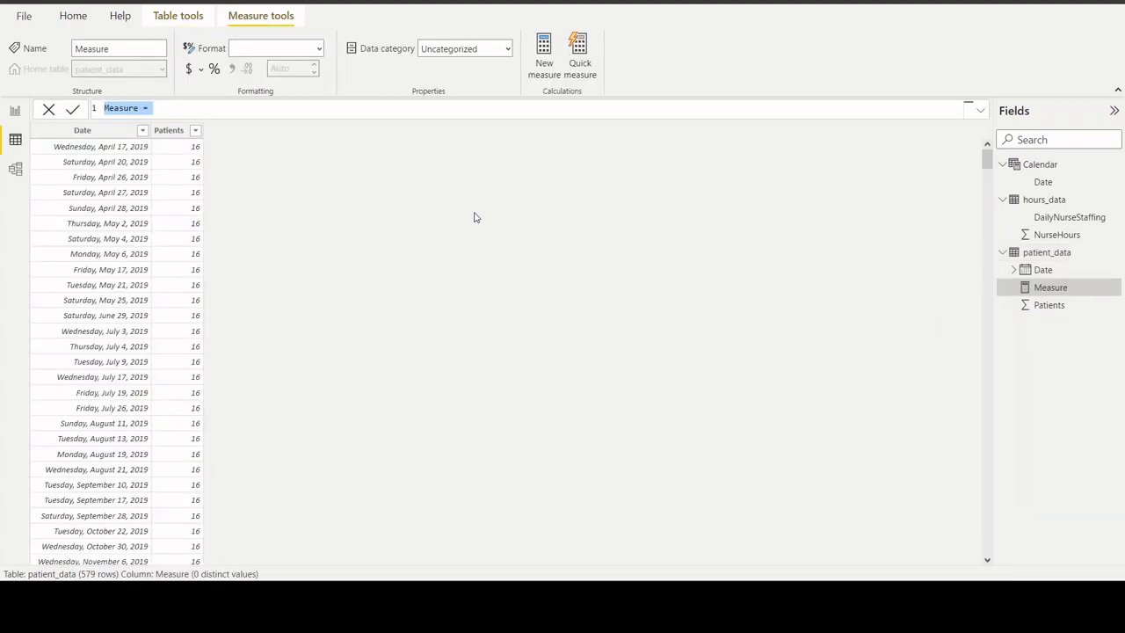
type("TotalP")
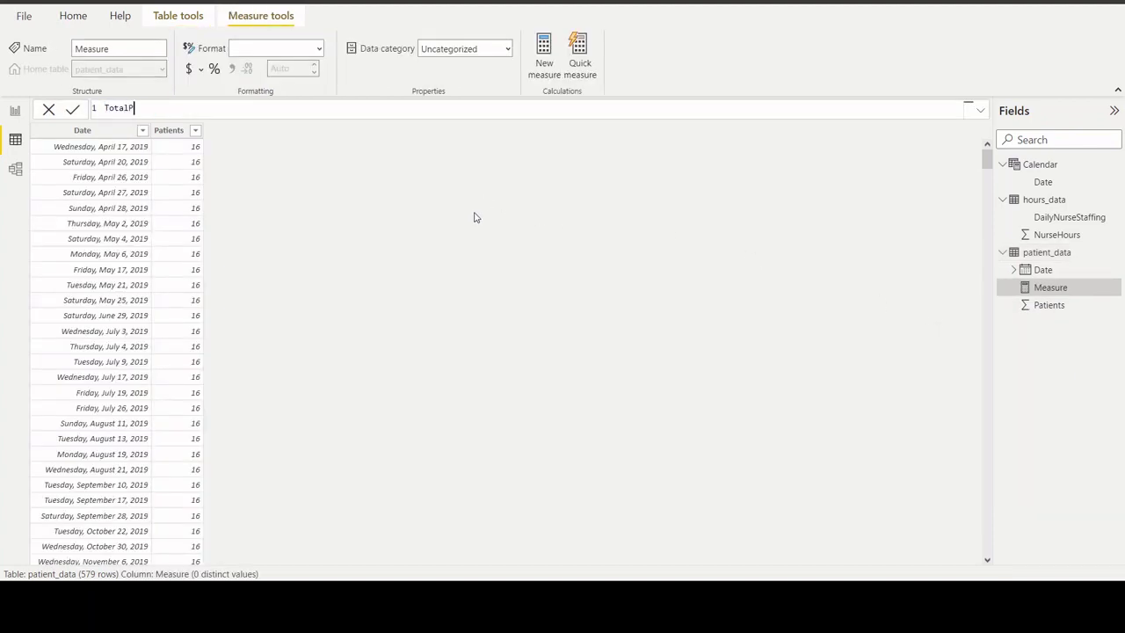
type("atiens = SUM(")
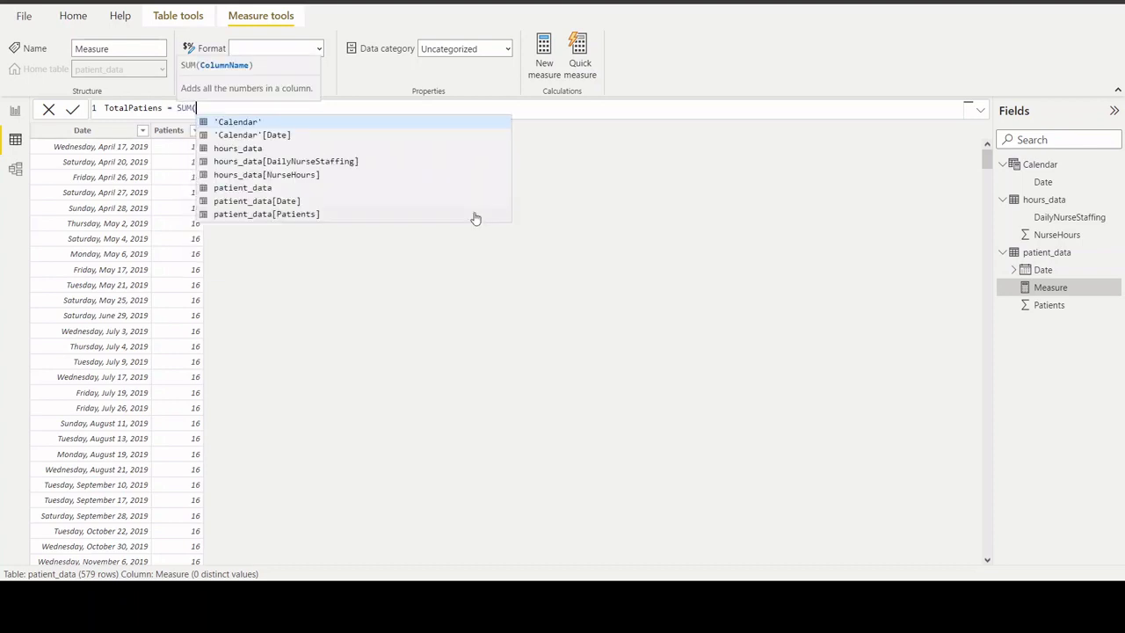
key("Down")
key("Down")
key("Down")
key("Down")
key("Down")
key("Down")
key("Down")
key("Tab")
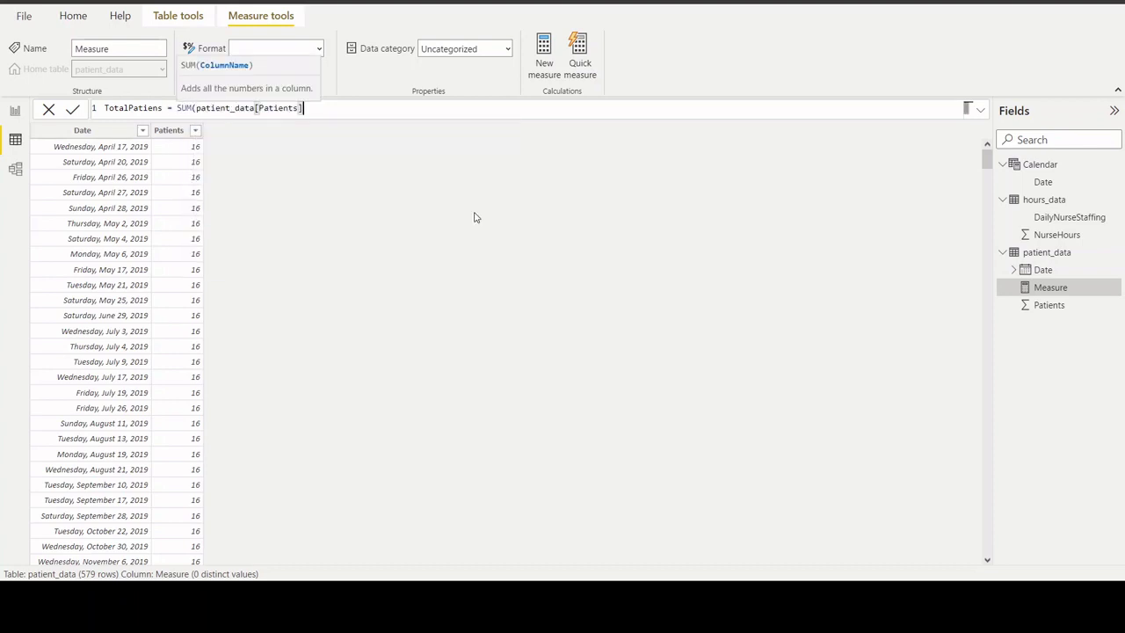
type(")")
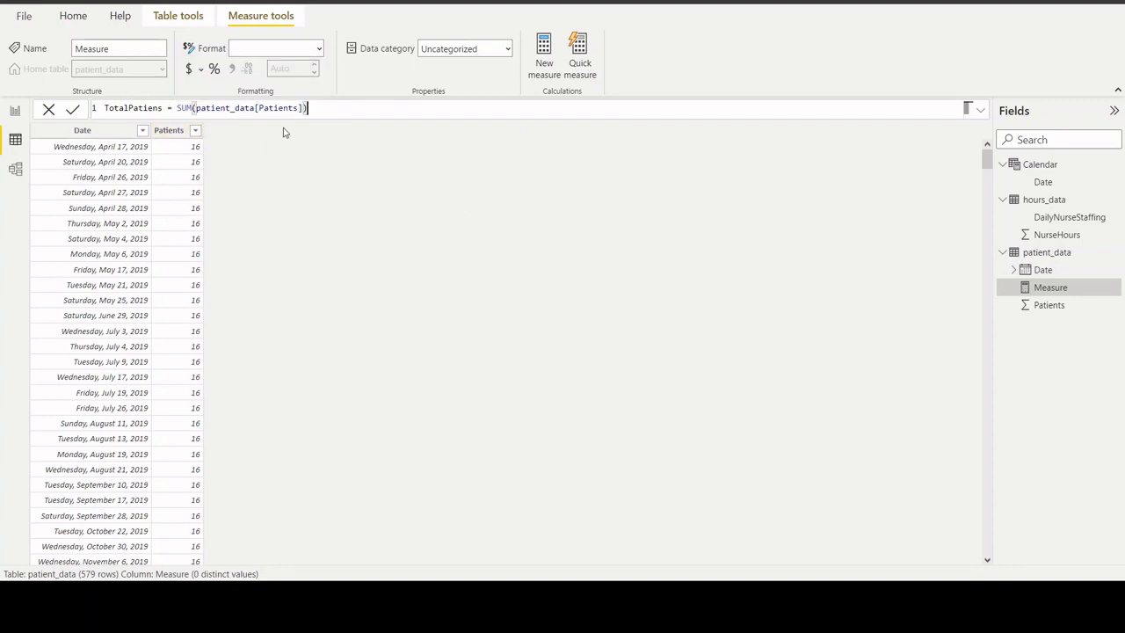
left_click(72, 109)
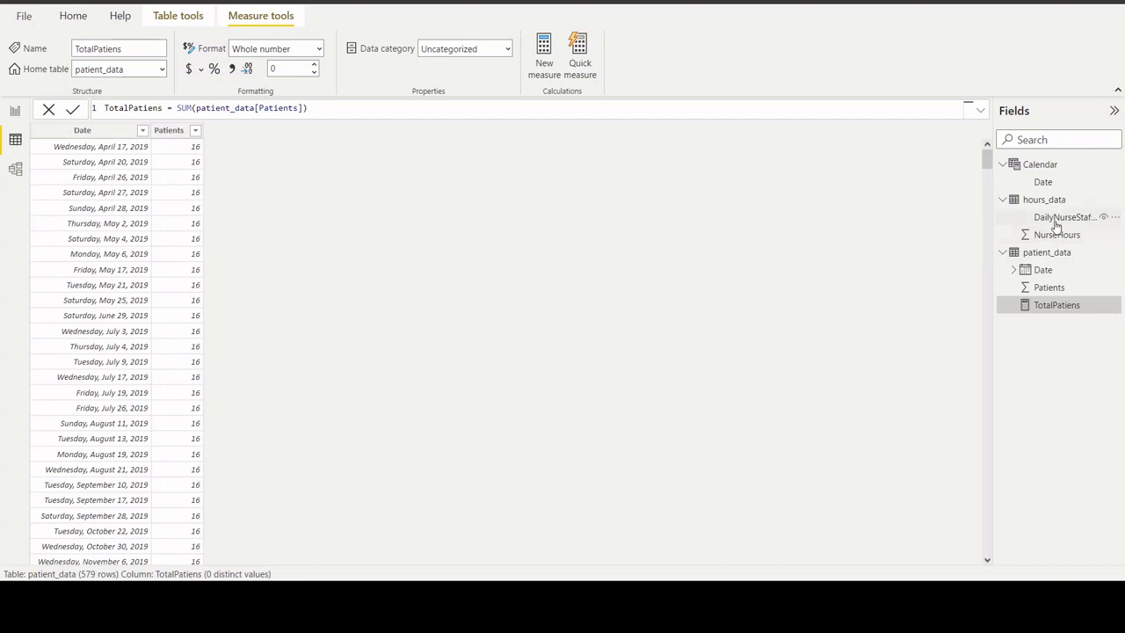
- Add an FTEs measure to hours_data defined as SUM(hours_data[NurseHours])/12
right_click(1053, 224)
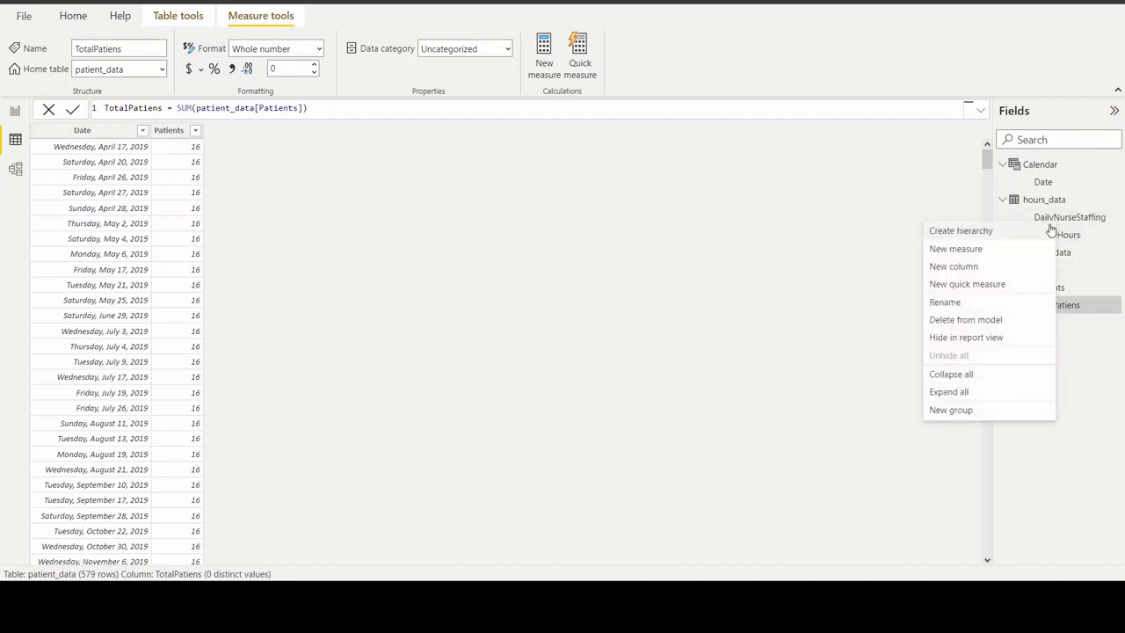
left_click(944, 251)
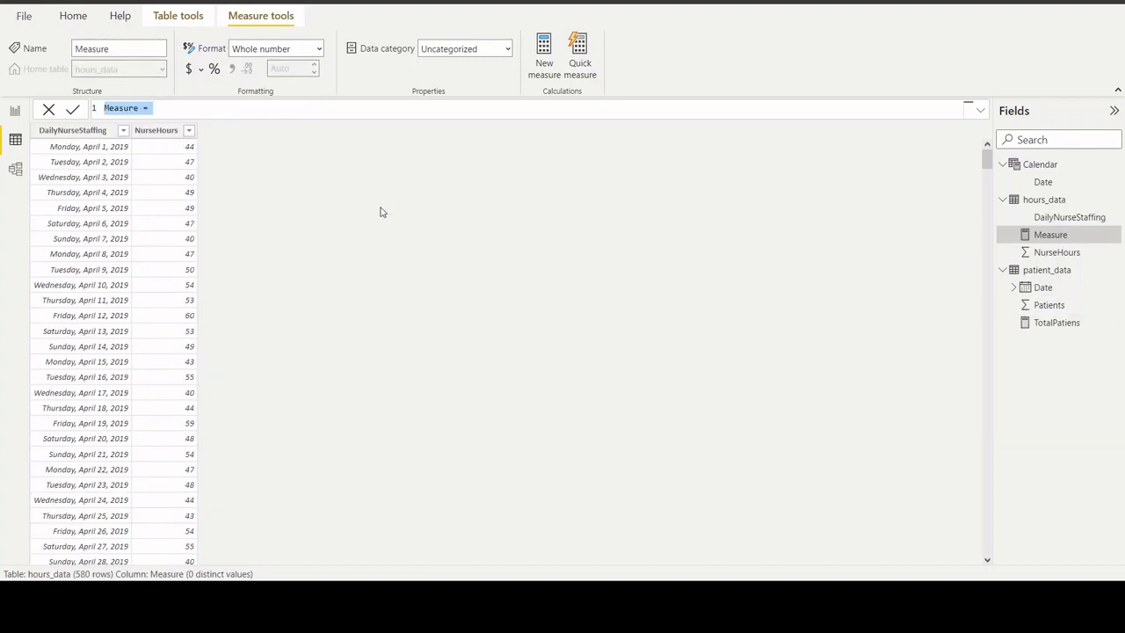
type("FTEs")
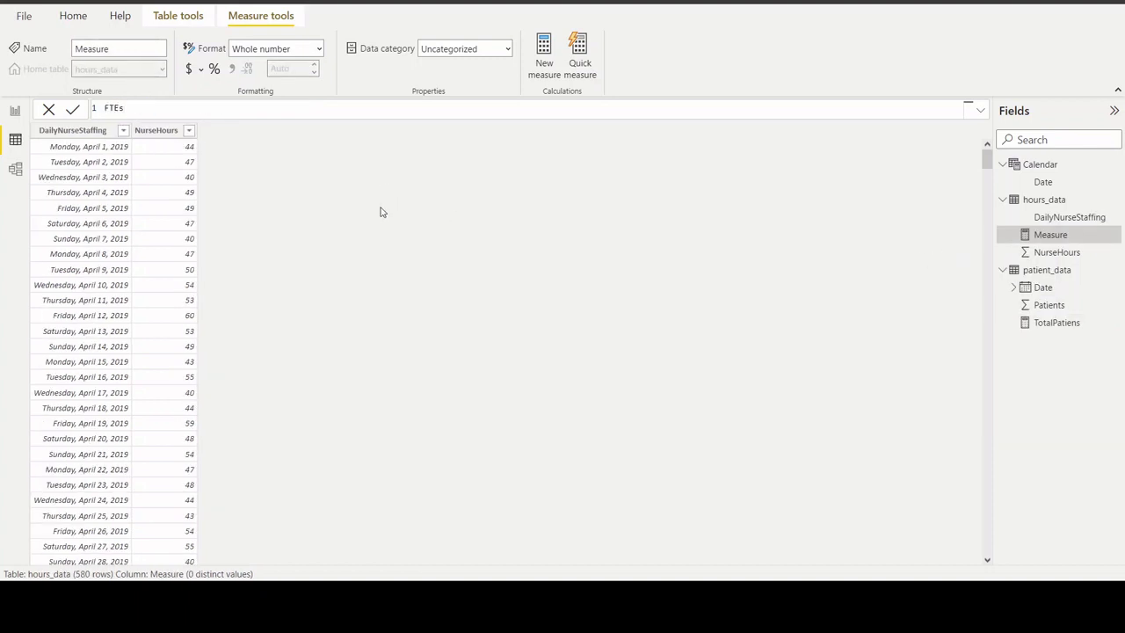
type(" = SUM(")
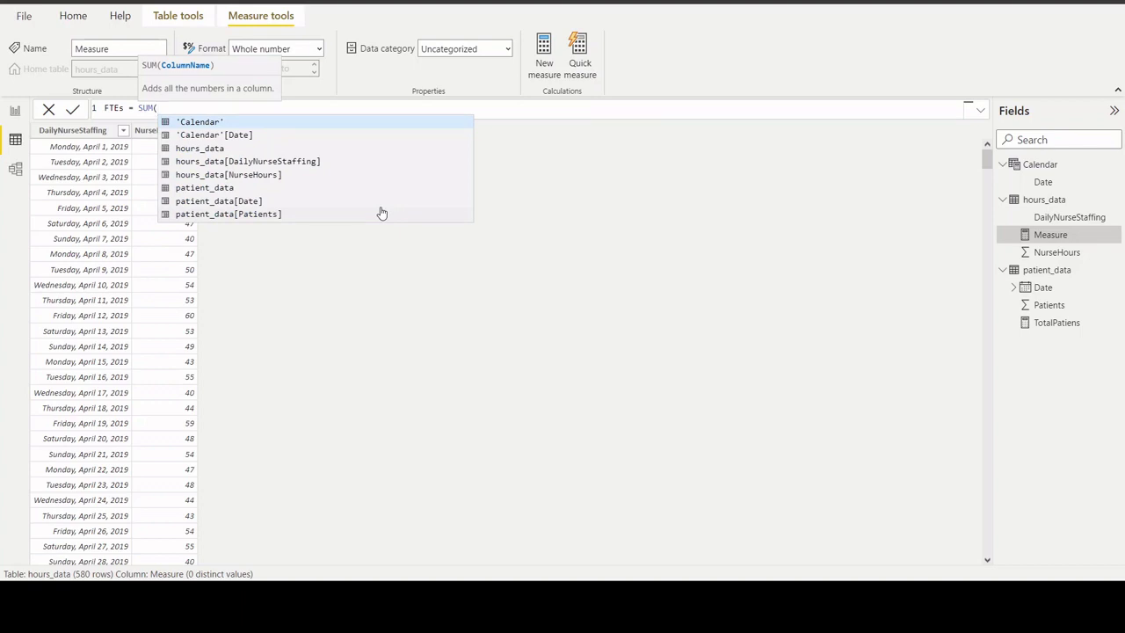
key("Down")
key("Down")
key("Down")
key("Down")
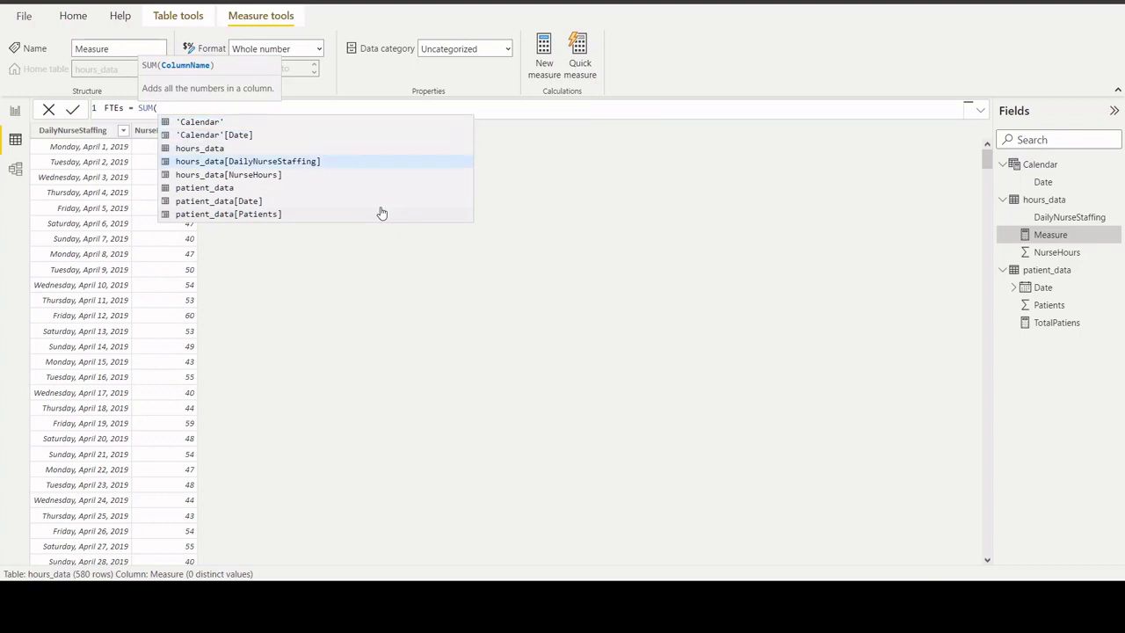
key("Tab")
type(")/")
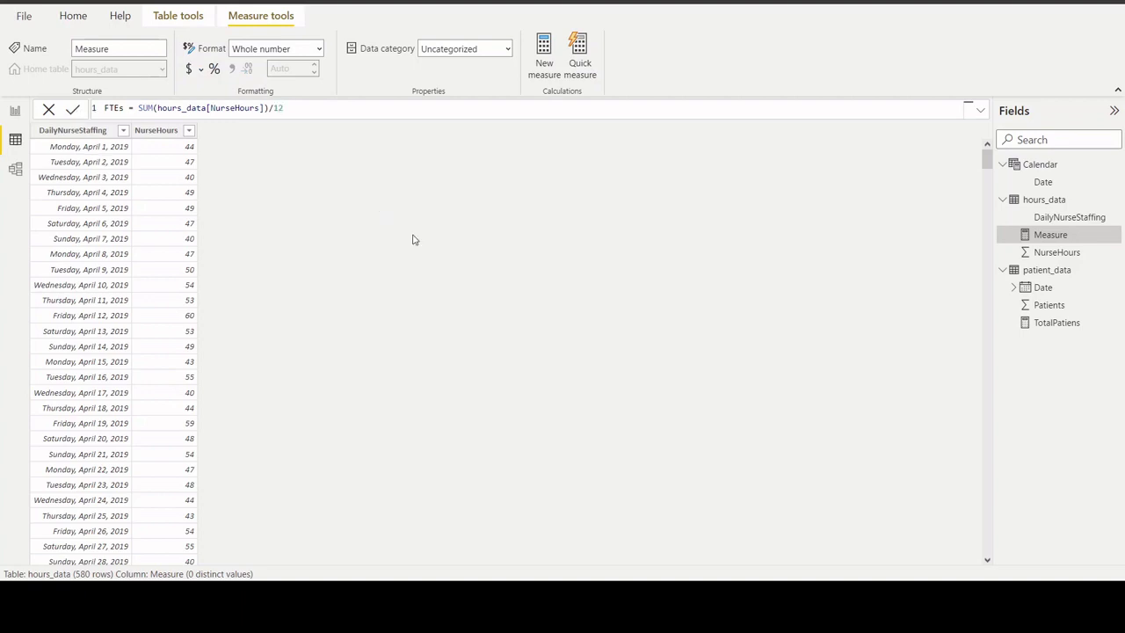
key("Return")
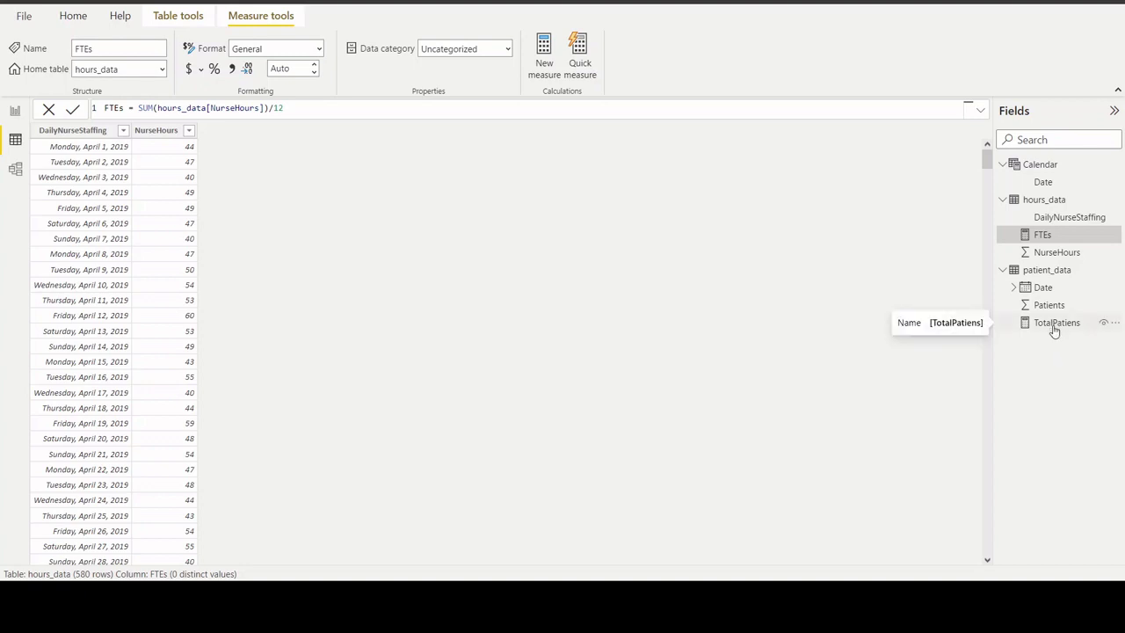
- Create the measure StaffingRatioACT = patient_data[TotalPatiens] / [FTEs] in patient_data
right_click(1054, 327)
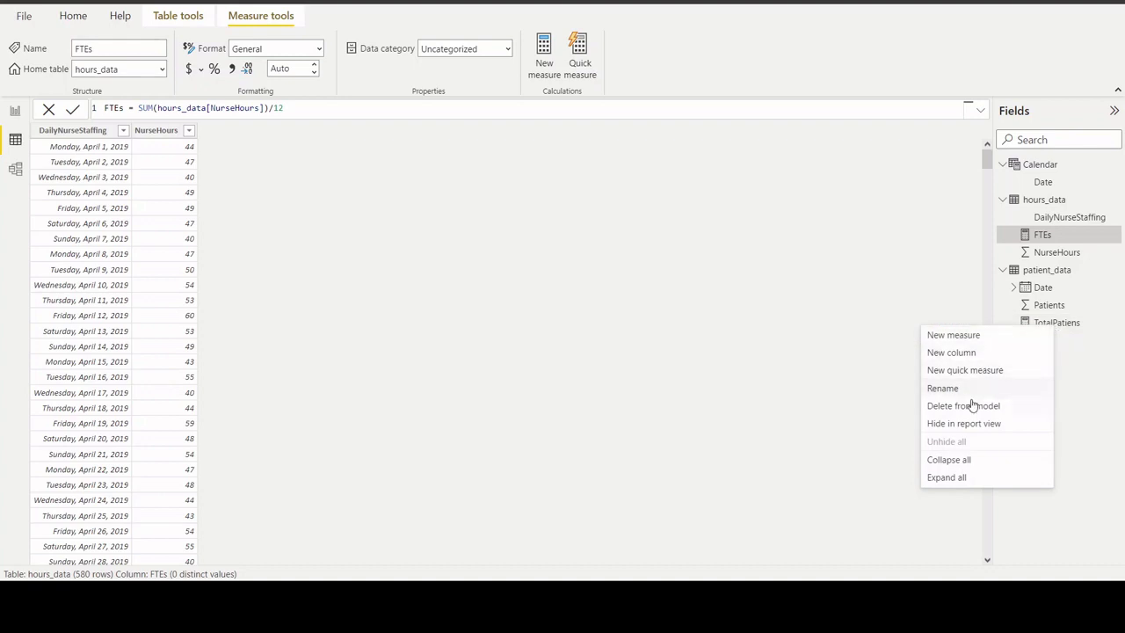
left_click(957, 338)
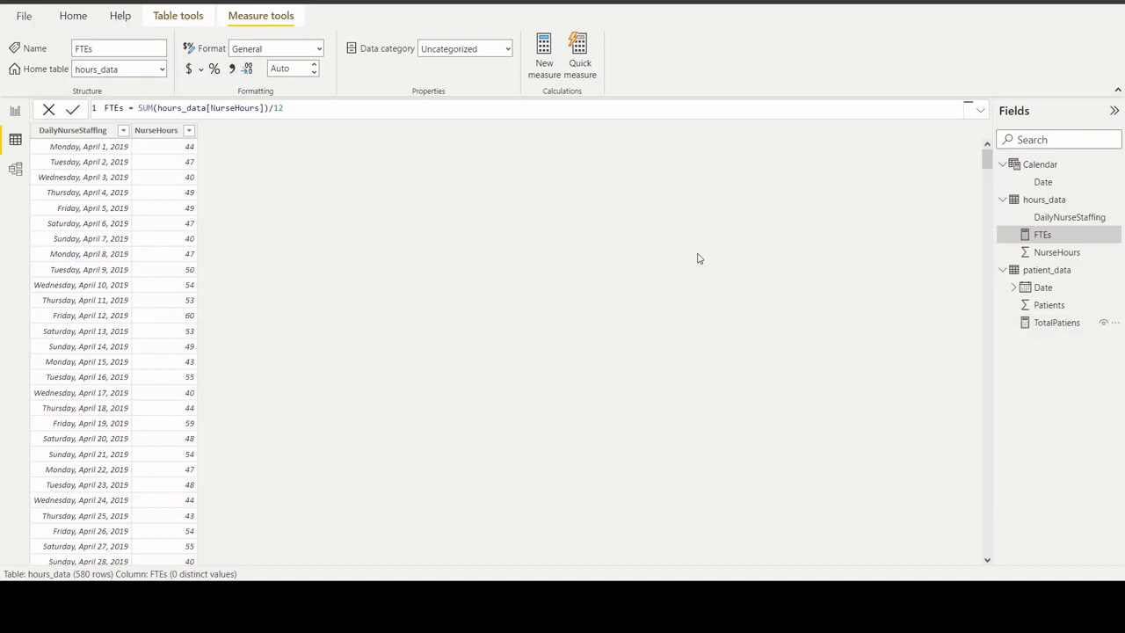
type("StaffingRatioACT =")
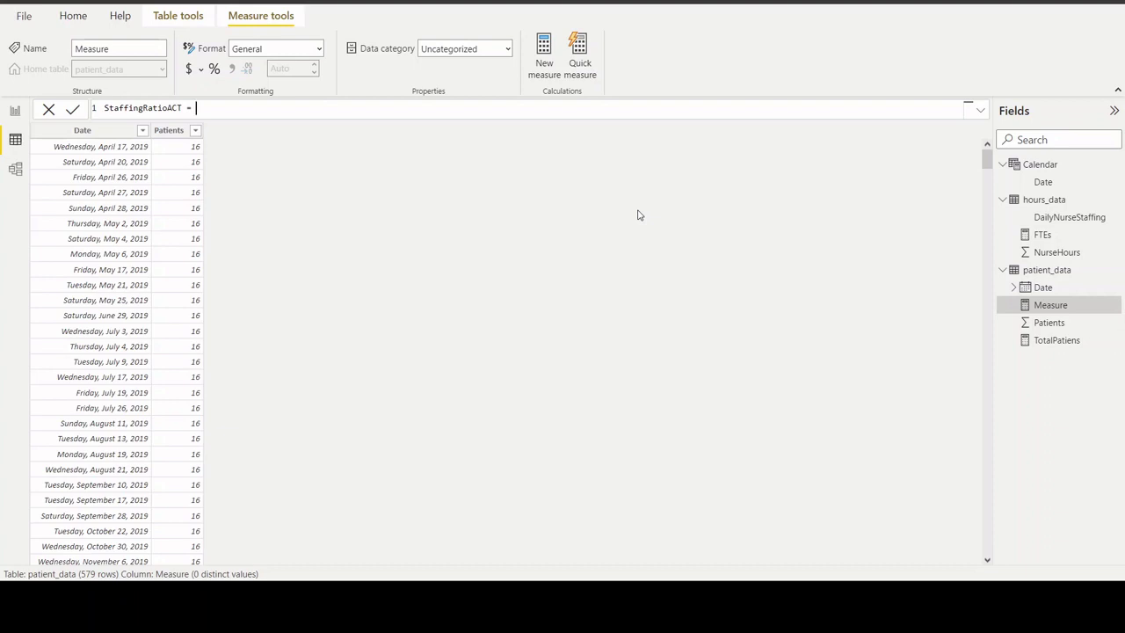
type("pat")
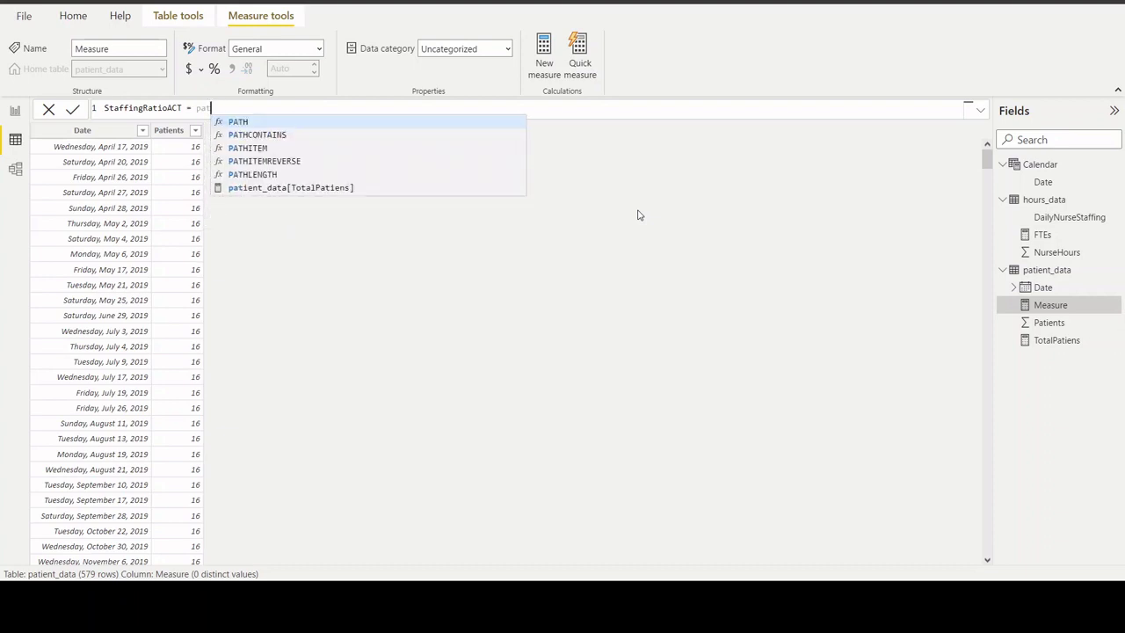
key("Down")
key("Down")
key("Down")
key("Down")
key("Down")
key("Tab")
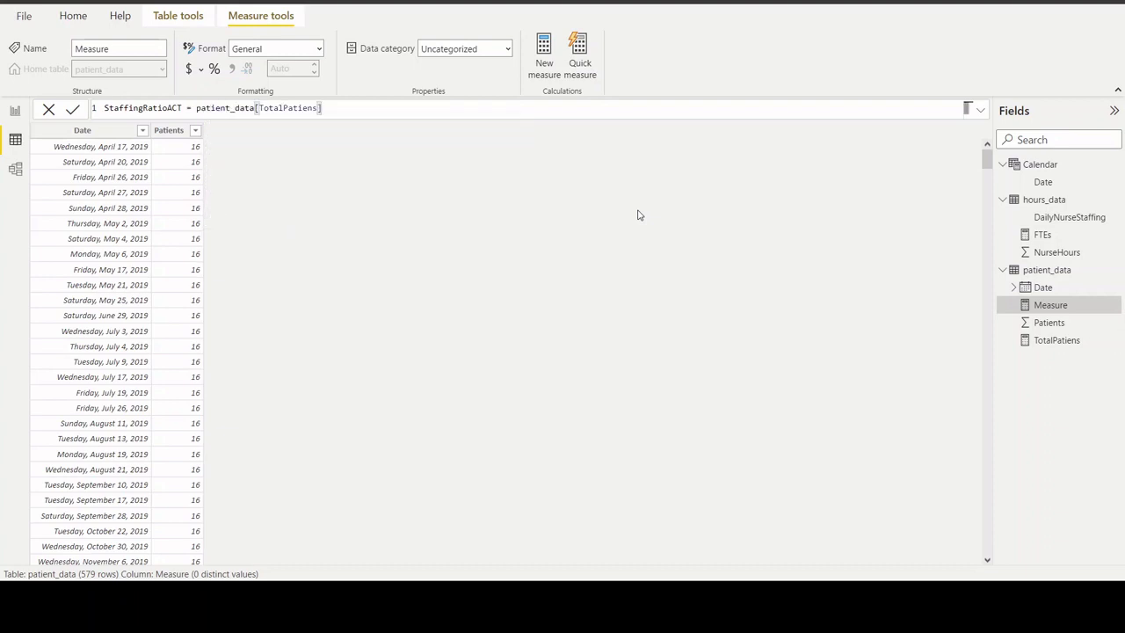
type("/ ")
type("[FT")
key("Tab")
left_click(72, 109)
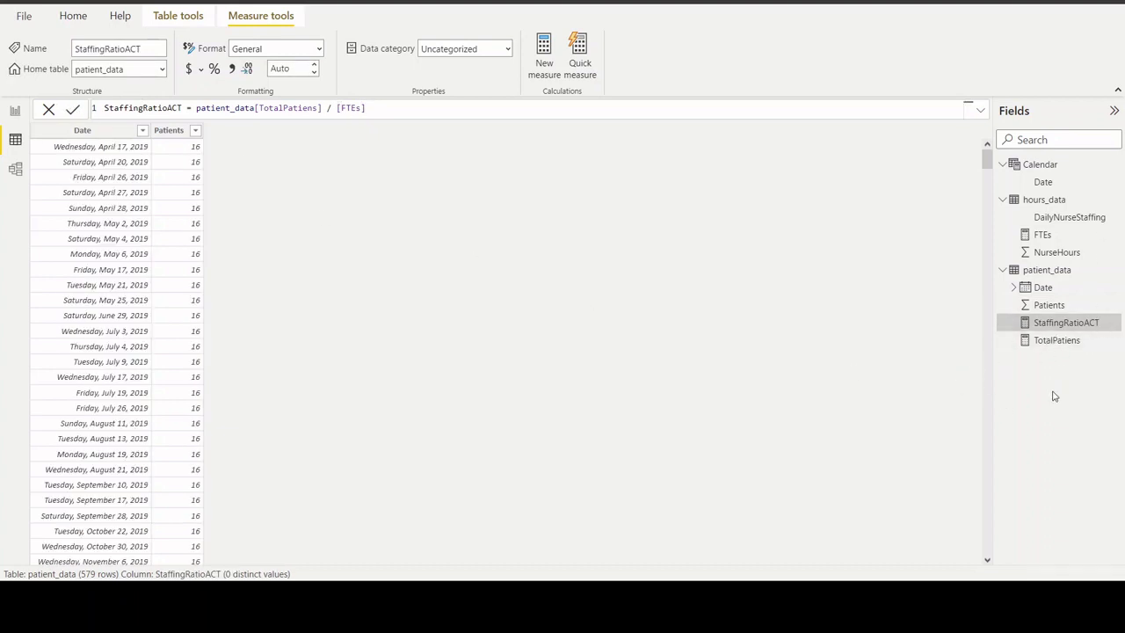
right_click(1052, 327)
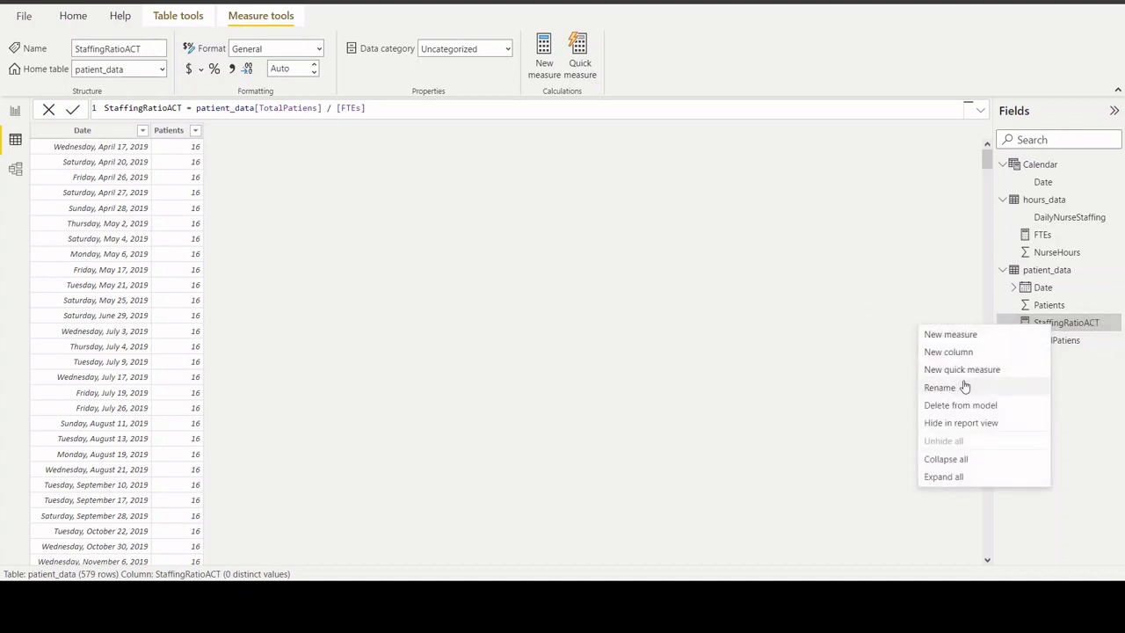
- Add a StaffingRatioSTD measure with the constant value 4 to patient_data
left_click(958, 334)
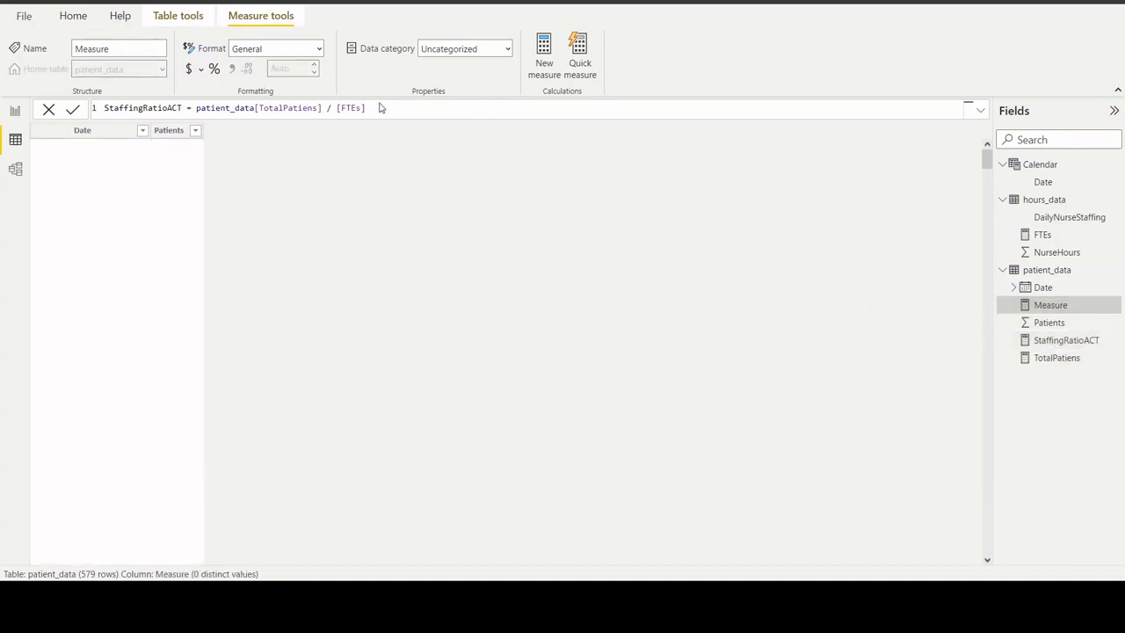
type("StaffingRatioSTD = 4")
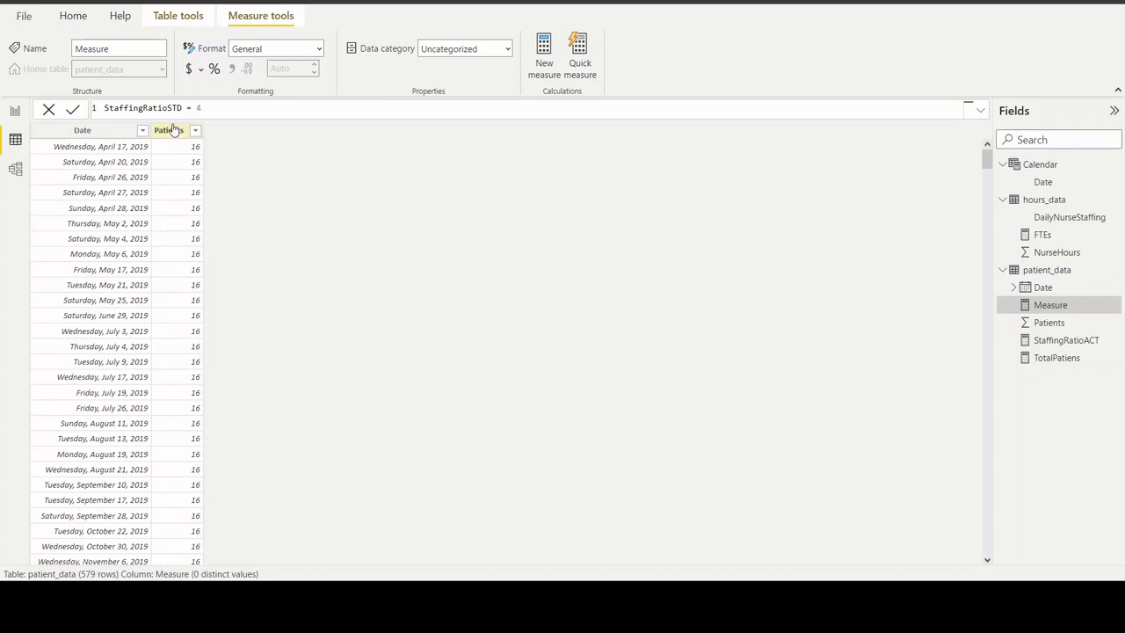
left_click(74, 110)
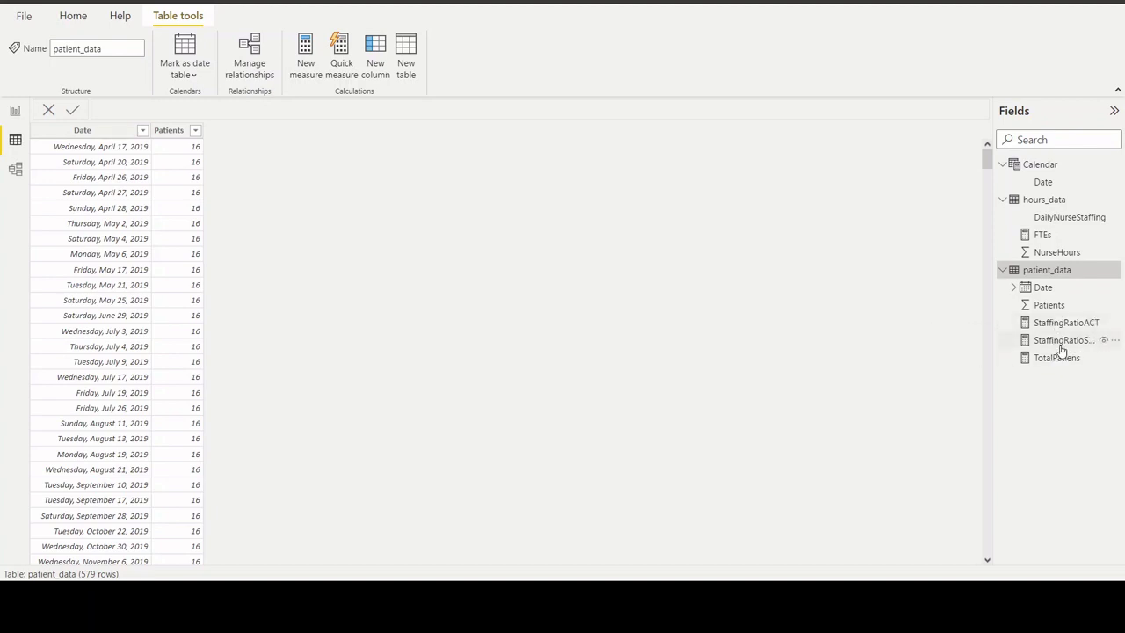
- Create the measure Var. = [StaffingRatioACT] - [StaffingRatioSTD] in patient_data
right_click(1062, 328)
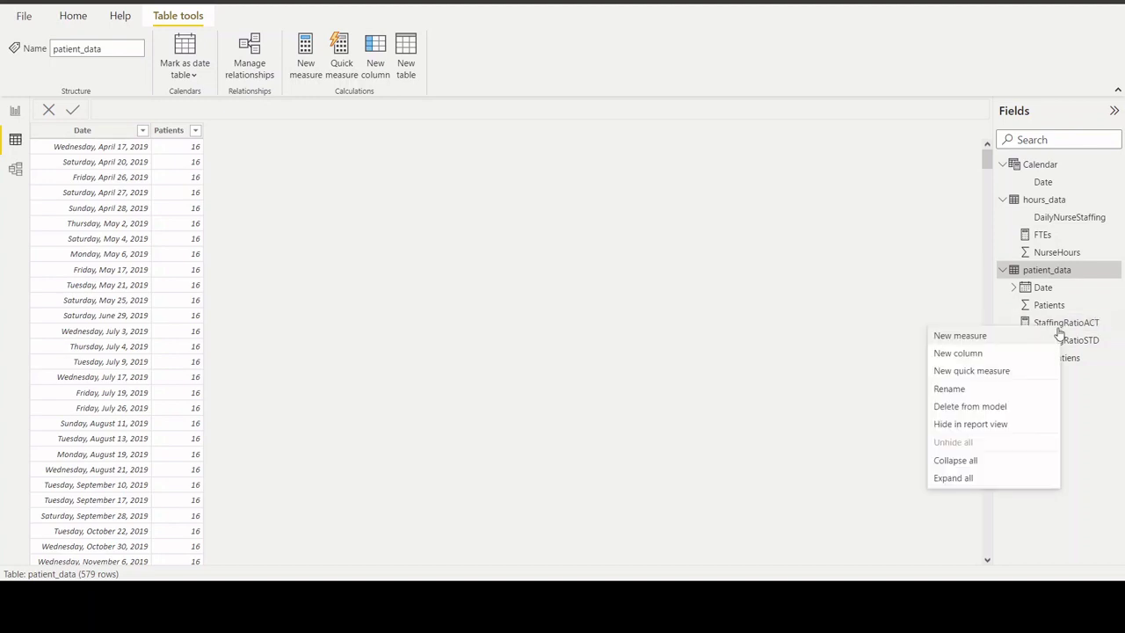
left_click(976, 341)
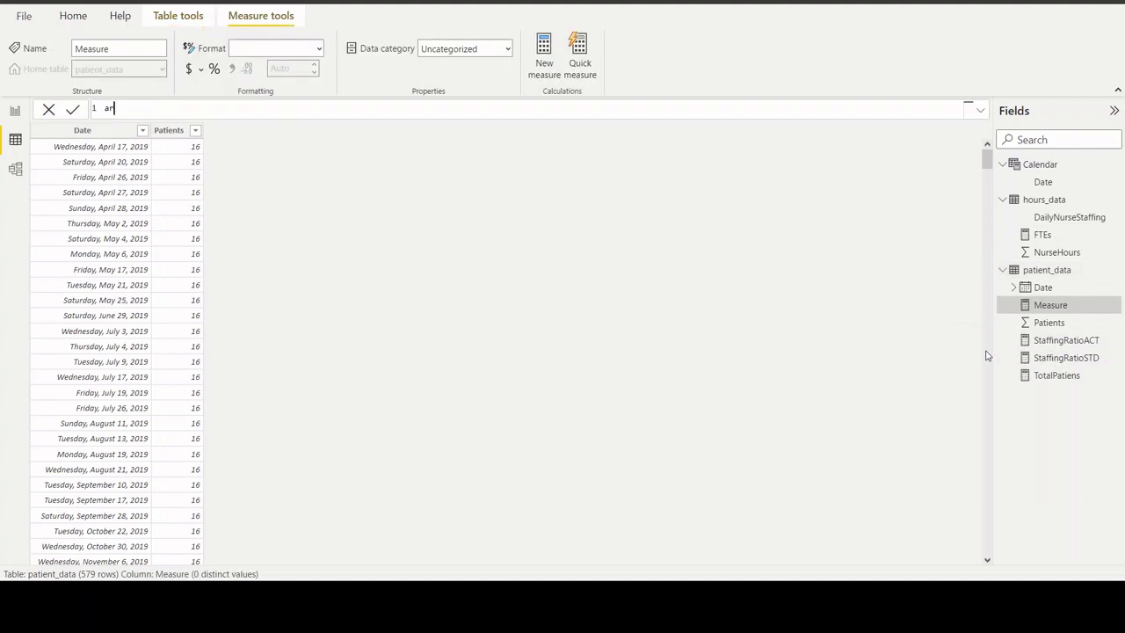
type("Var. = std")
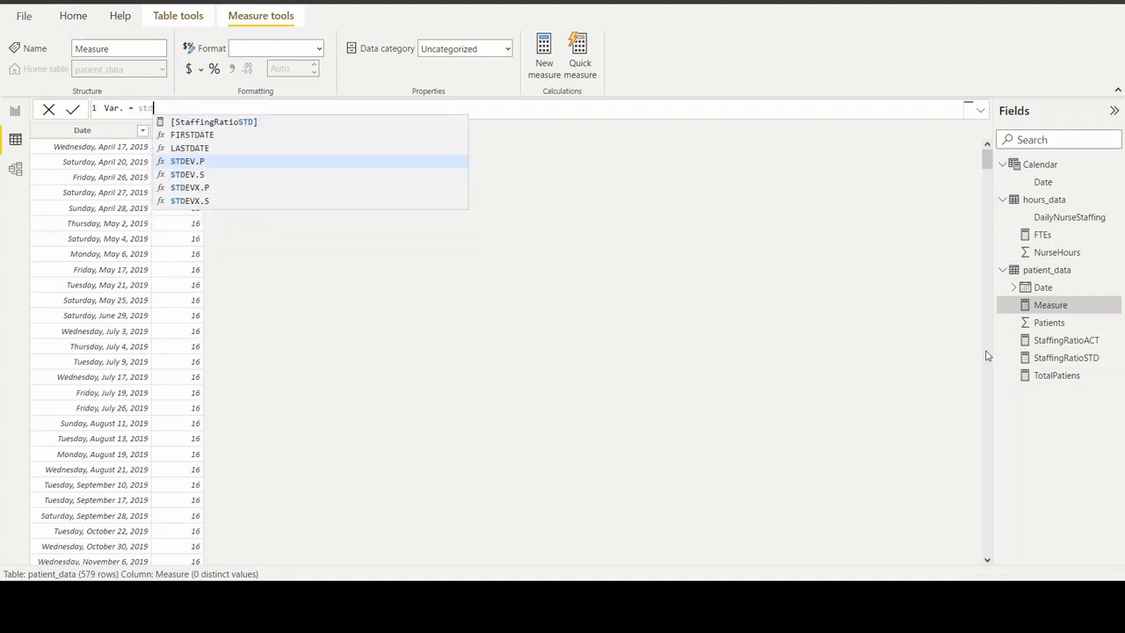
key("BackSpace")
key("BackSpace")
key("BackSpace")
type("act")
key("Up")
key("Tab")
type("- std")
key("Up")
key("Up")
key("Up")
key("Tab")
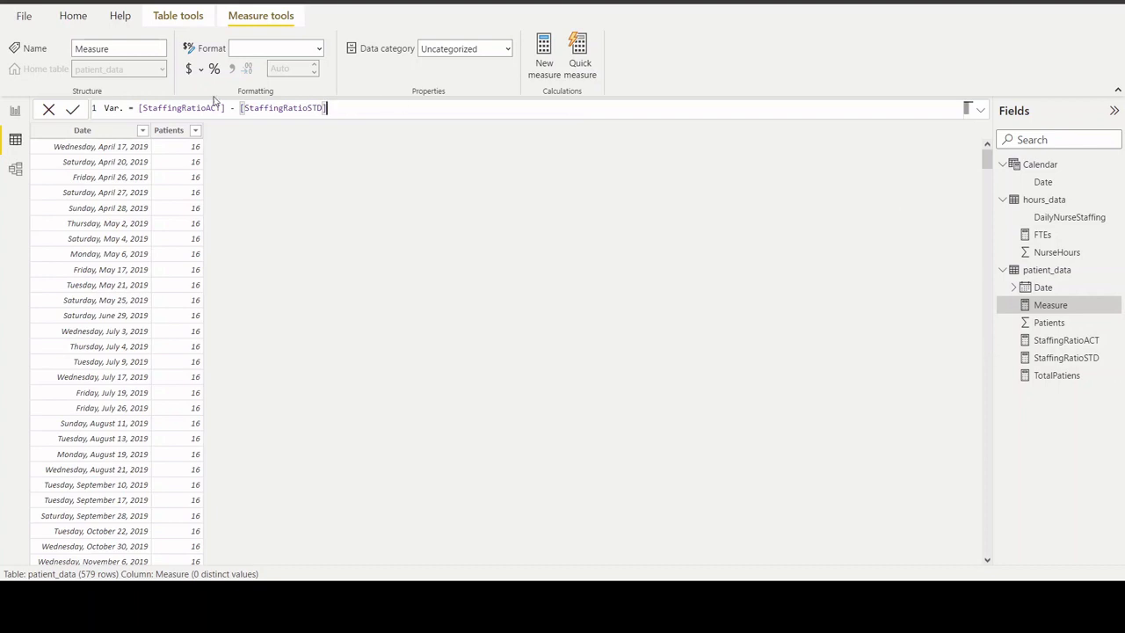
left_click(72, 109)
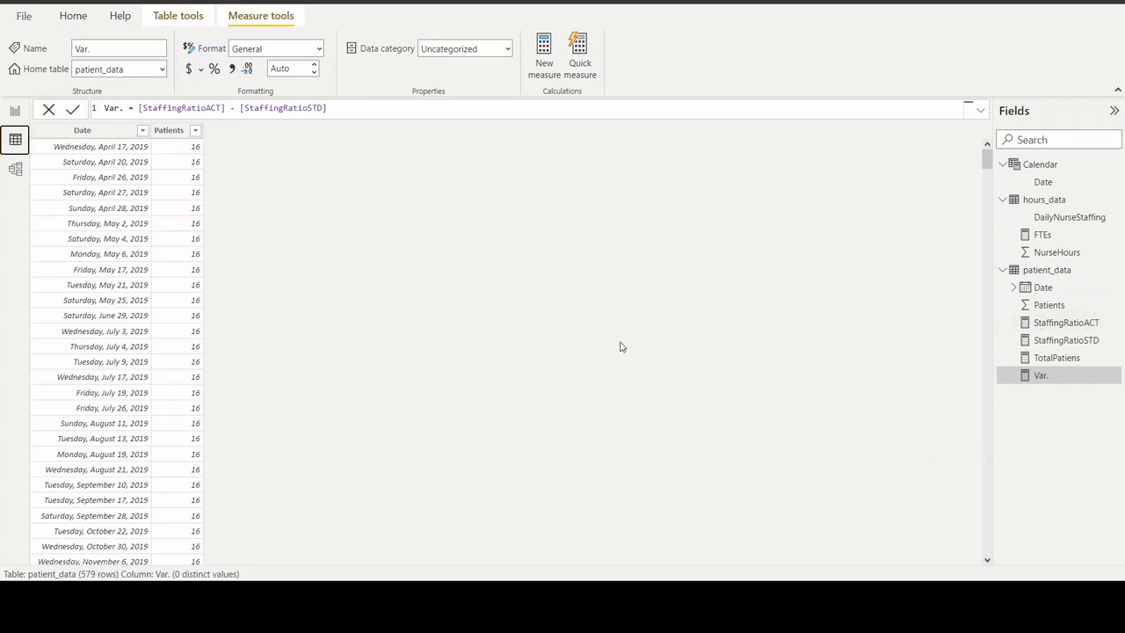
- Switch to Report view and place an enlarged, empty matrix visual on the page
left_click(15, 113)
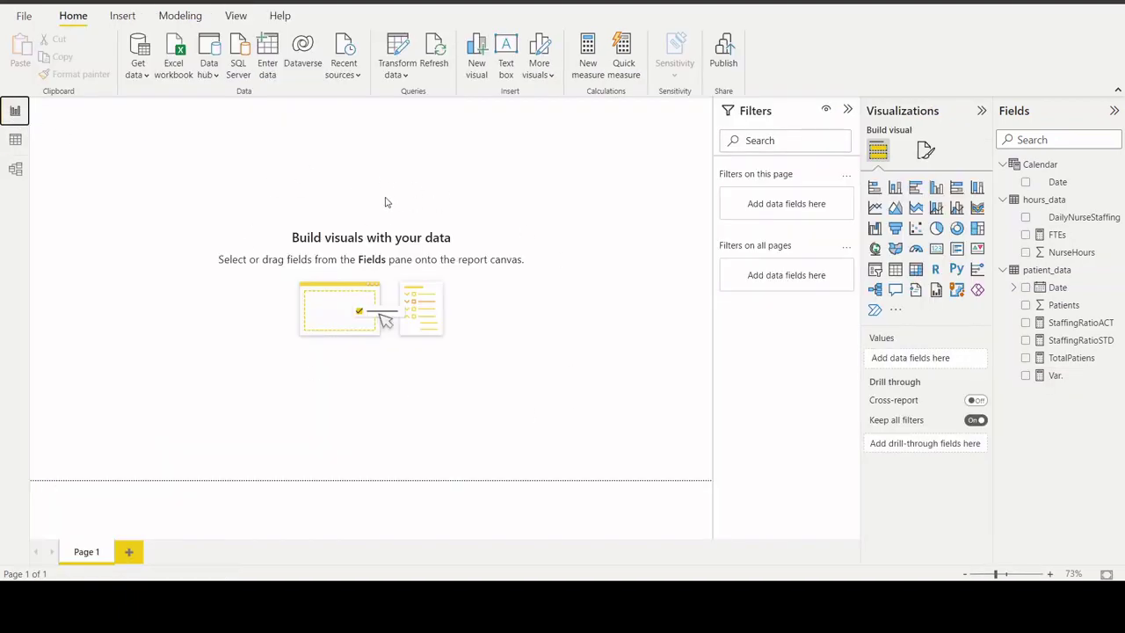
left_click(916, 271)
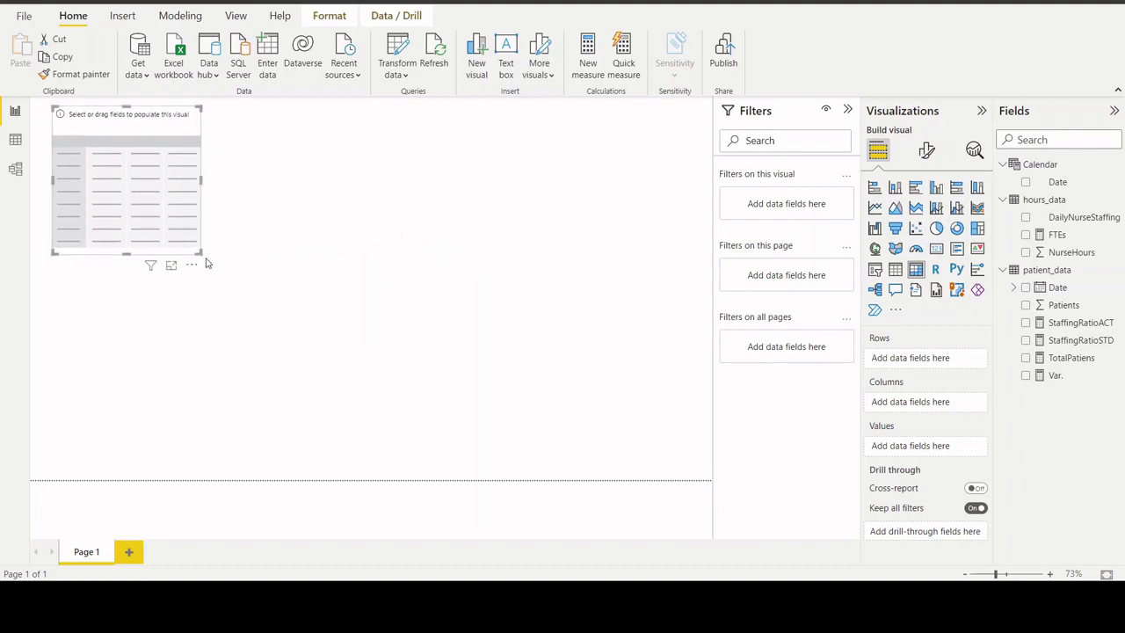
left_click_drag(200, 250, 287, 344)
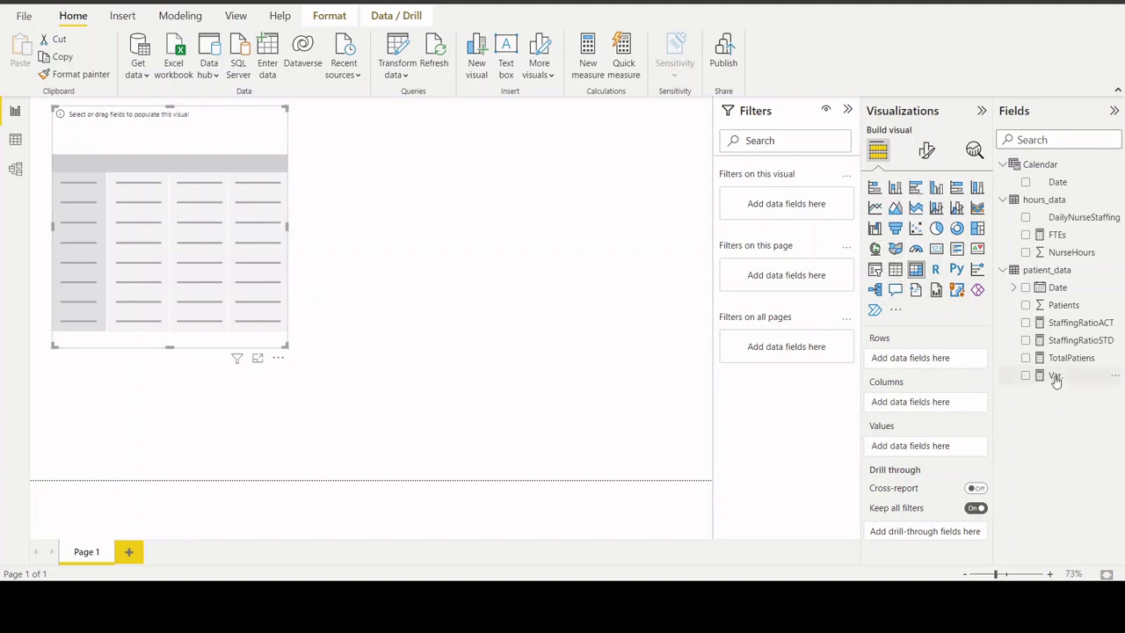
mouse_move(1055, 376)
left_mouse_down()
mouse_move(1049, 394)
mouse_move(969, 445)
mouse_move(954, 383)
mouse_move(1059, 397)
left_mouse_up()
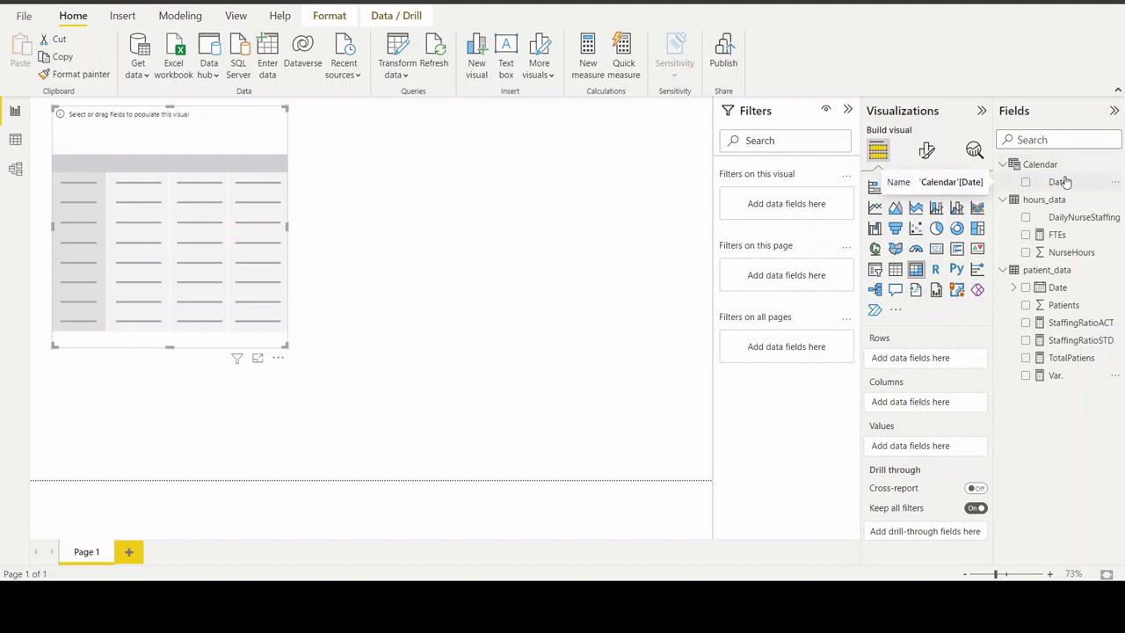
- Put Calendar Date in the matrix rows with TotalPatiens, NurseHours and FTEs as values, and widen it
left_click_drag(1062, 182, 945, 359)
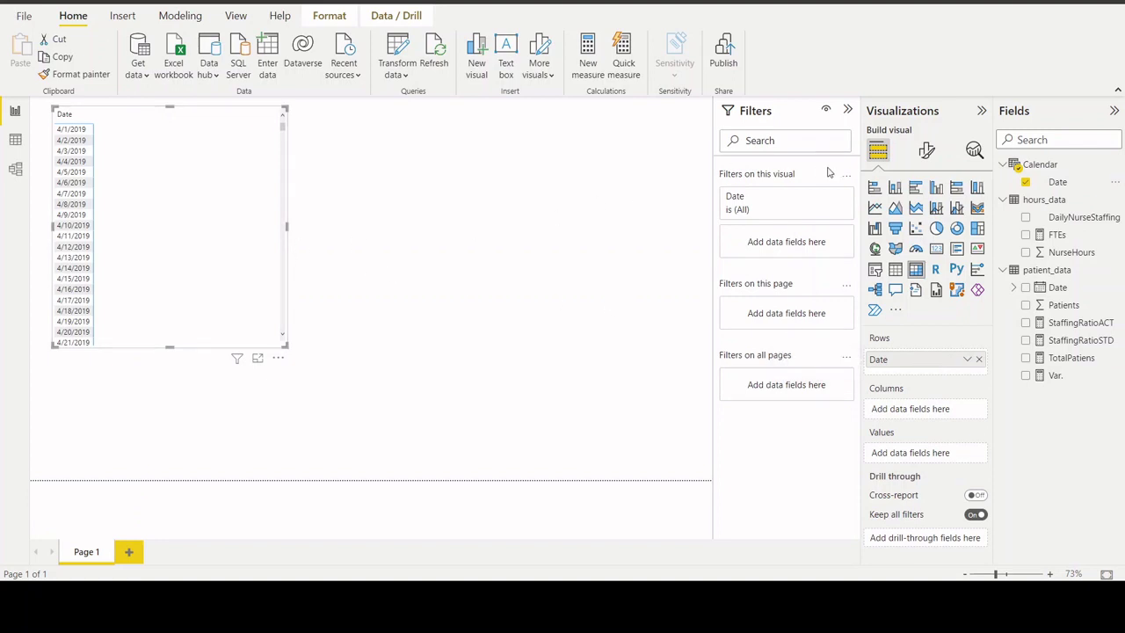
scroll(85, 176, "down", 2)
scroll(87, 174, "up", 2)
left_click_drag(1072, 358, 937, 454)
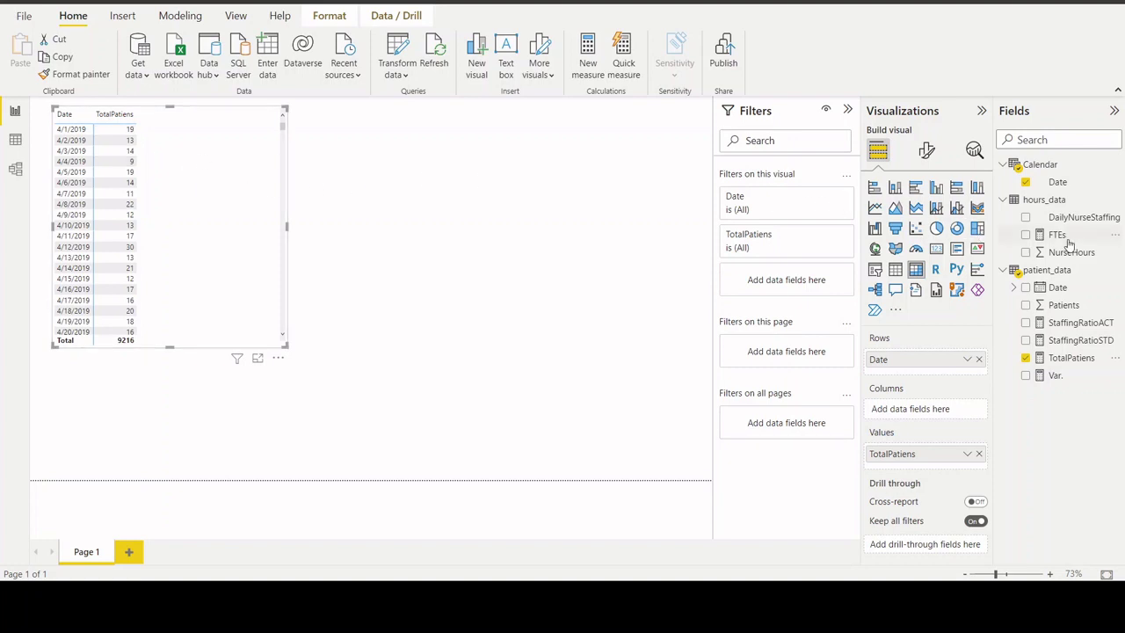
left_click_drag(1072, 253, 950, 468)
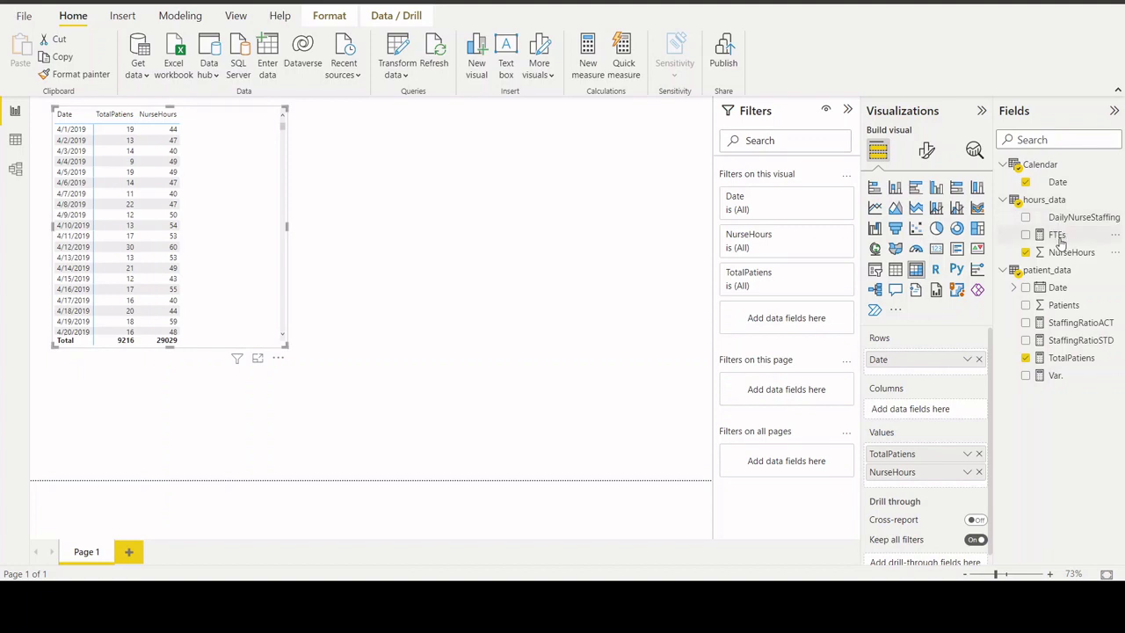
left_click_drag(1057, 236, 939, 489)
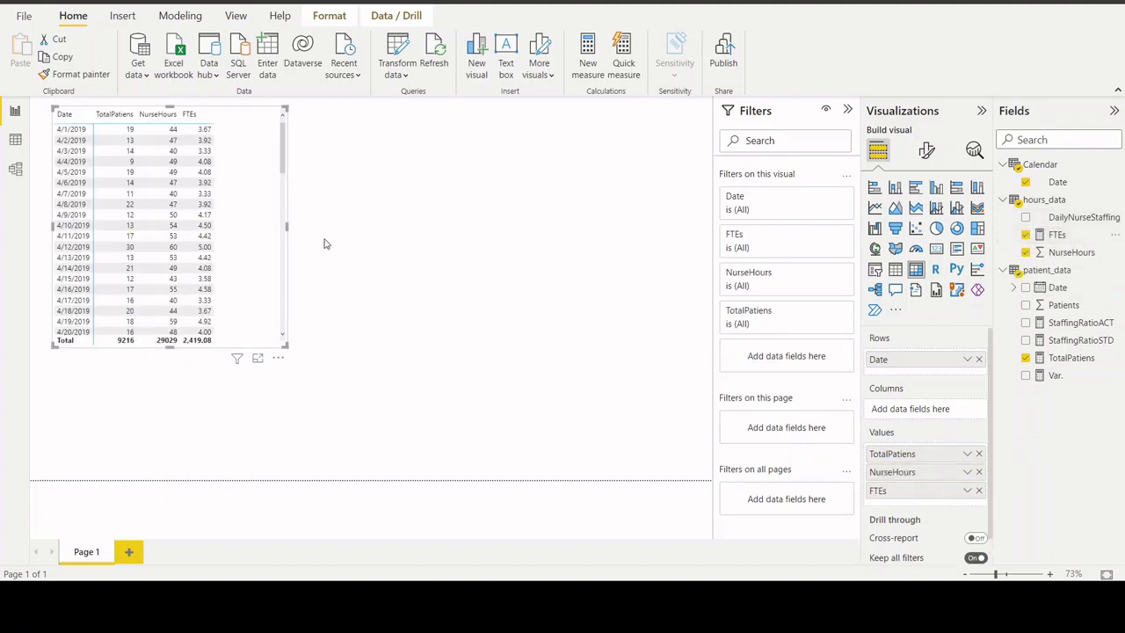
left_click_drag(288, 225, 355, 236)
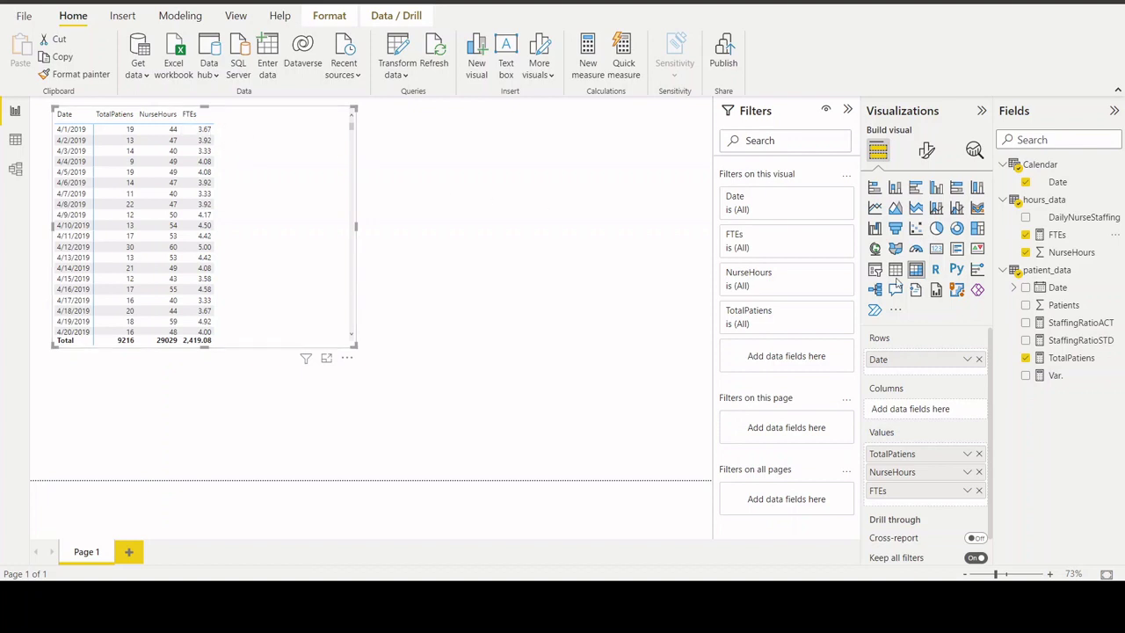
- Add StaffingRatioACT, StaffingRatioSTD and Var. as matrix values
left_click_drag(1095, 323, 944, 502)
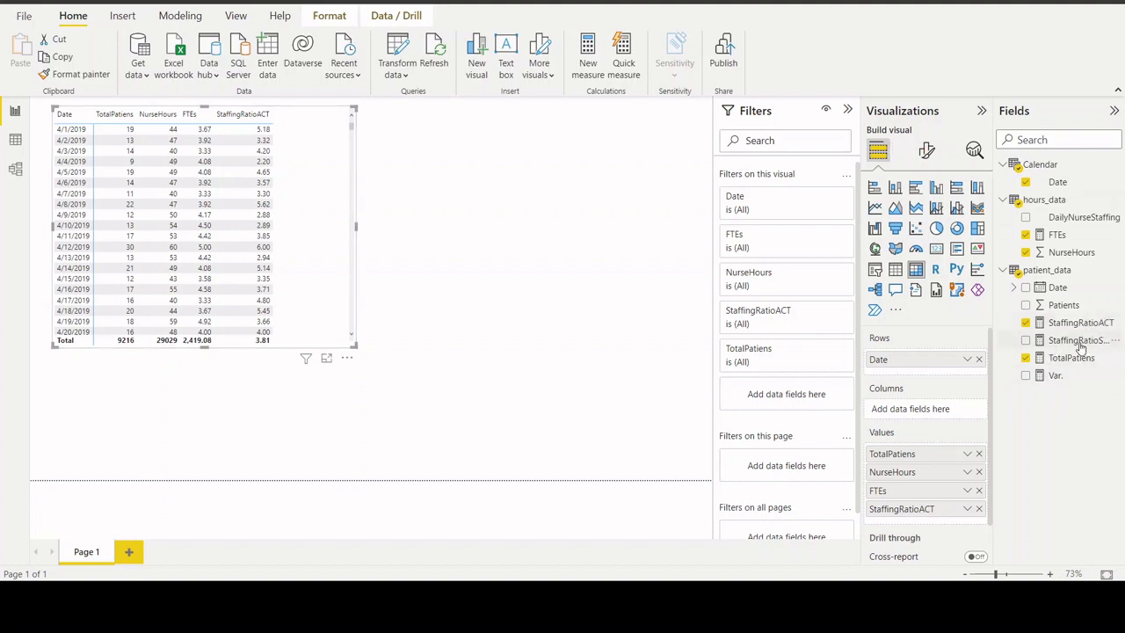
left_click_drag(1081, 341, 954, 526)
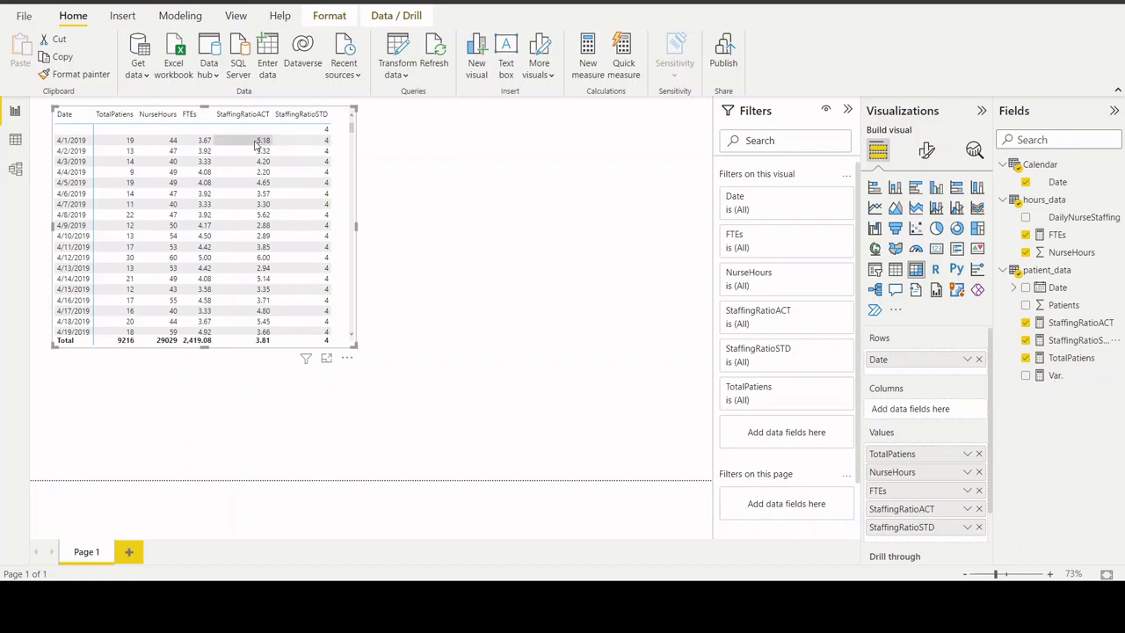
left_click_drag(356, 226, 419, 226)
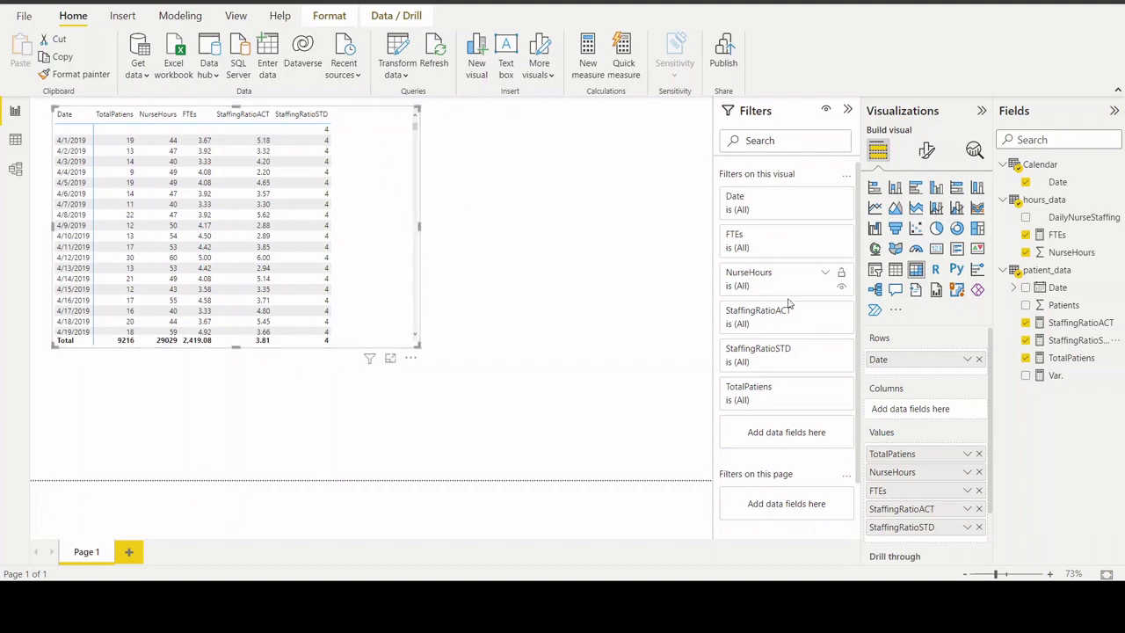
left_click_drag(1054, 376, 965, 533)
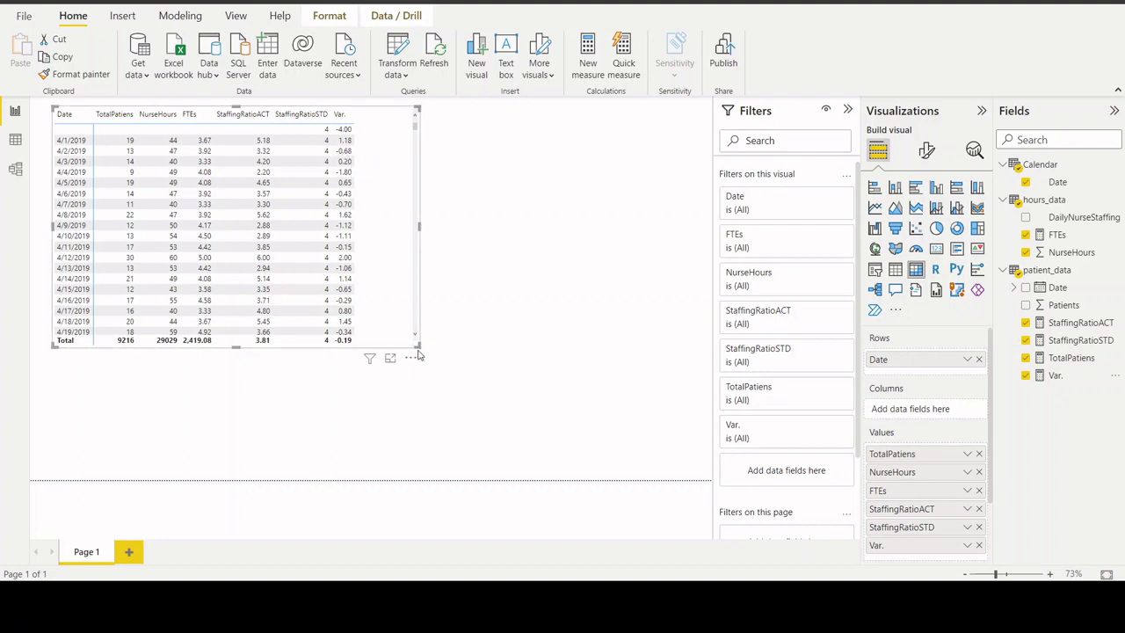
- Resize the matrix into a compact block and deselect it
left_click_drag(419, 344, 415, 433)
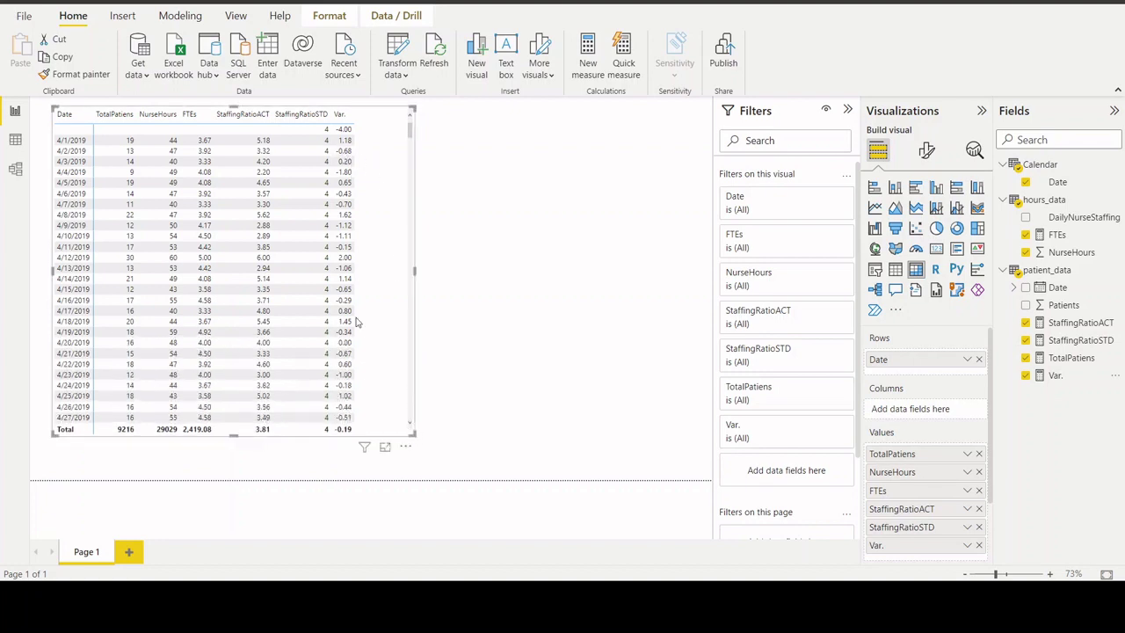
scroll(323, 268, "down", 10)
scroll(323, 268, "down", 10)
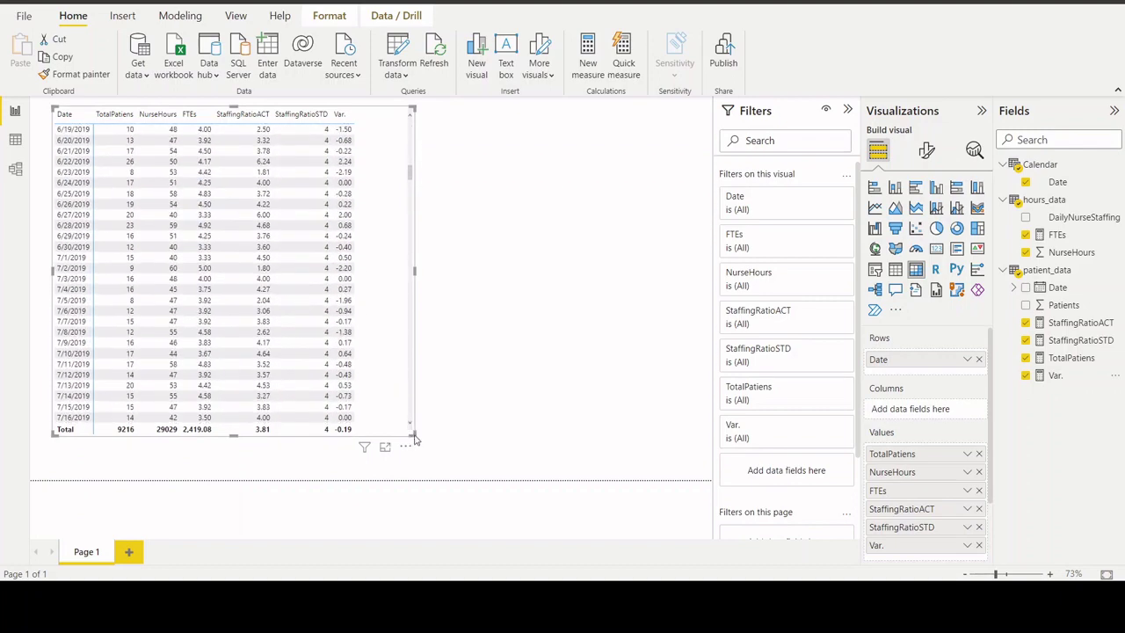
left_click_drag(413, 433, 383, 431)
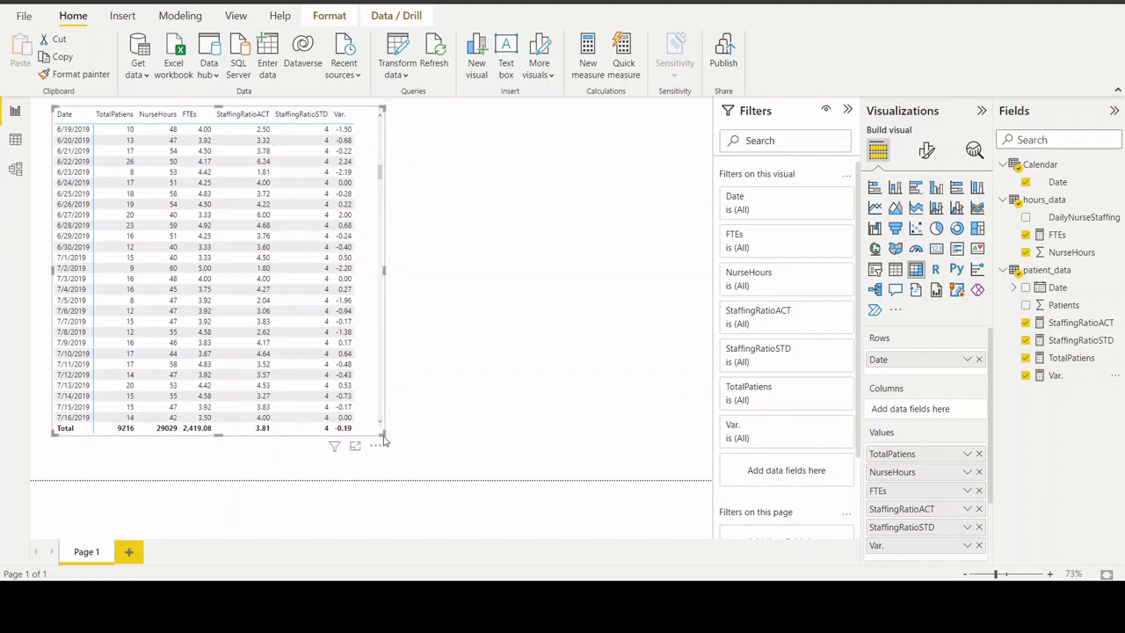
left_click_drag(384, 441, 344, 299)
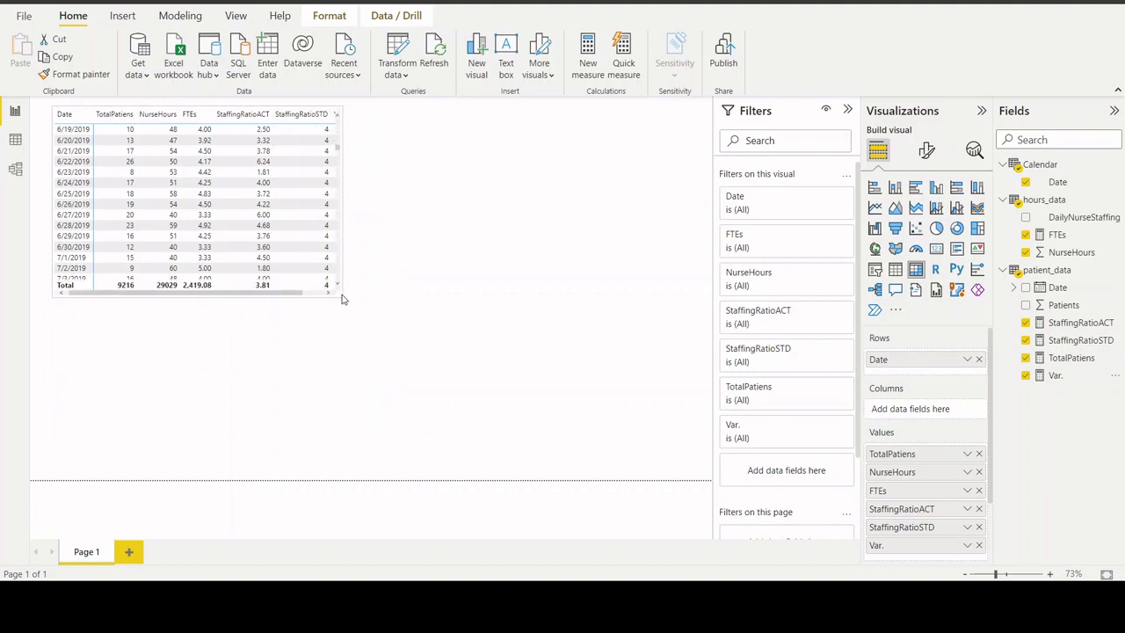
left_click(488, 182)
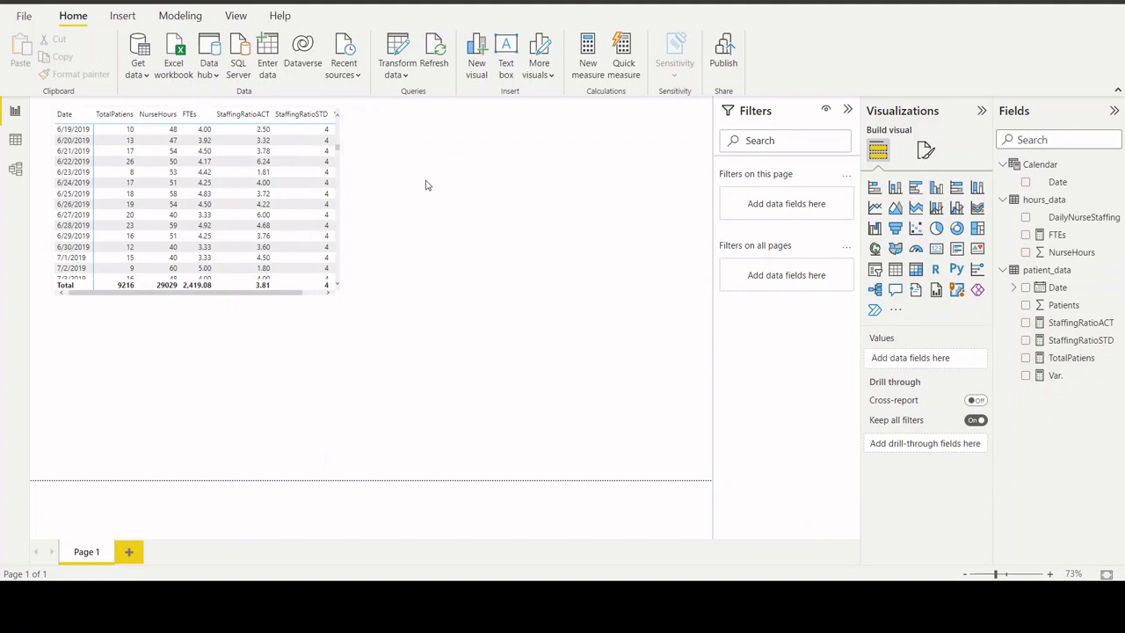
- Add a column chart right of the matrix with Date on the x-axis and Var. as values, then enlarge it
left_click(894, 187)
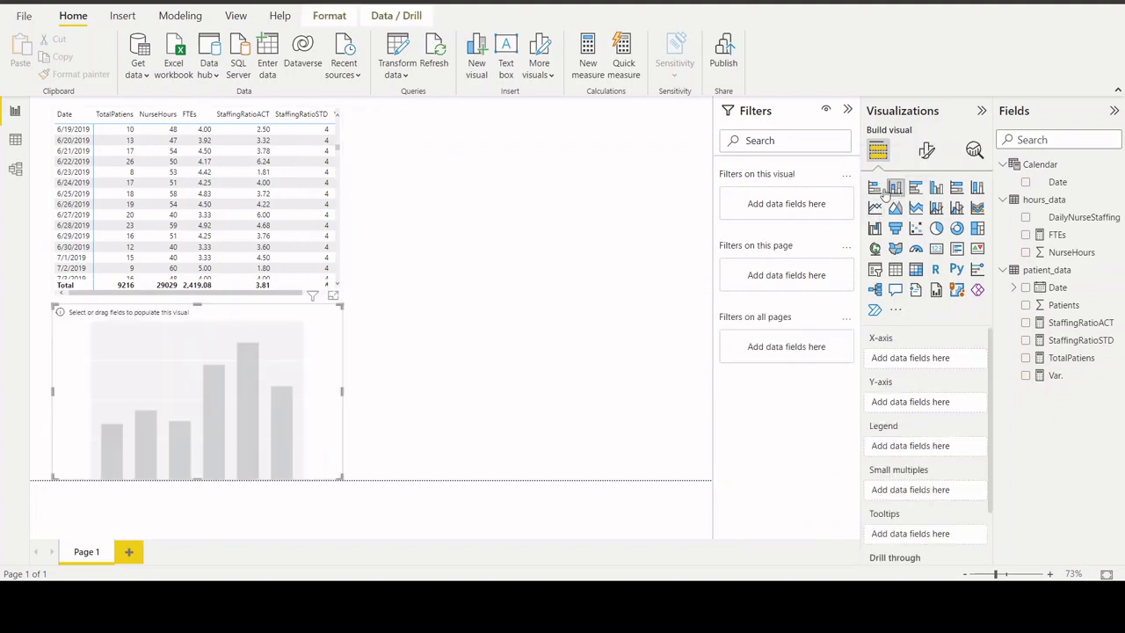
left_click_drag(164, 384, 501, 201)
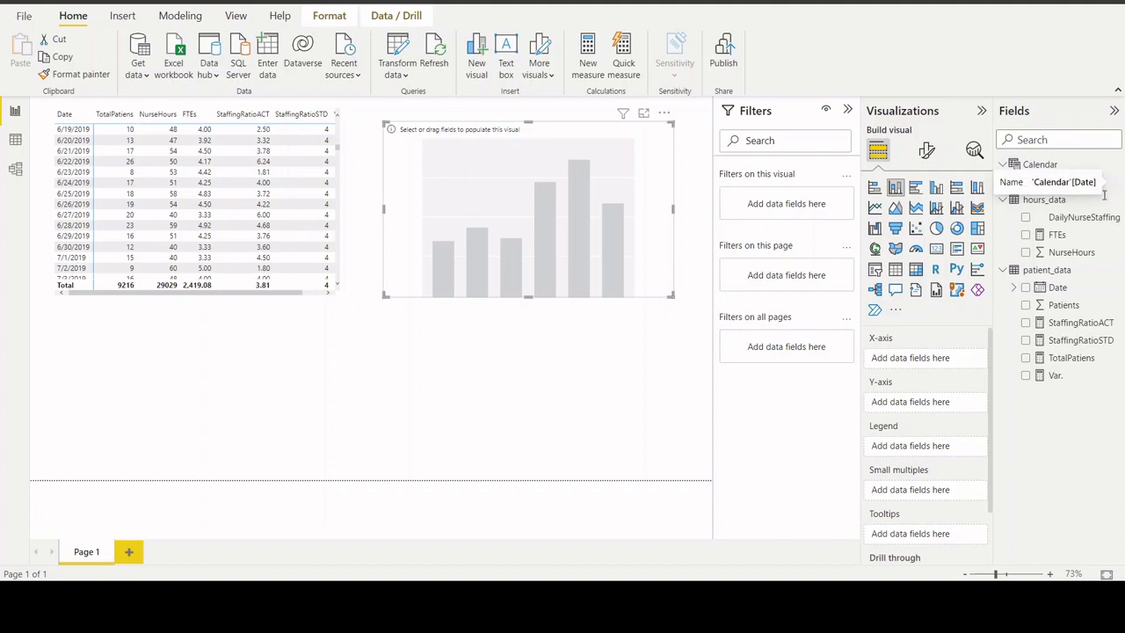
left_click_drag(1059, 182, 1044, 283)
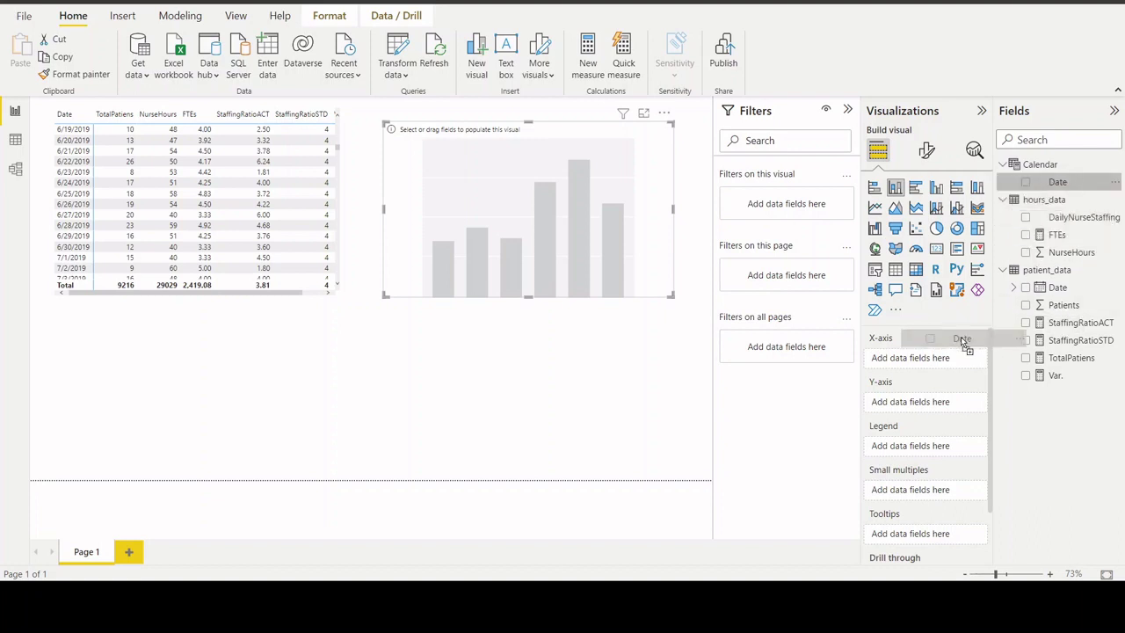
left_click_drag(955, 340, 931, 359)
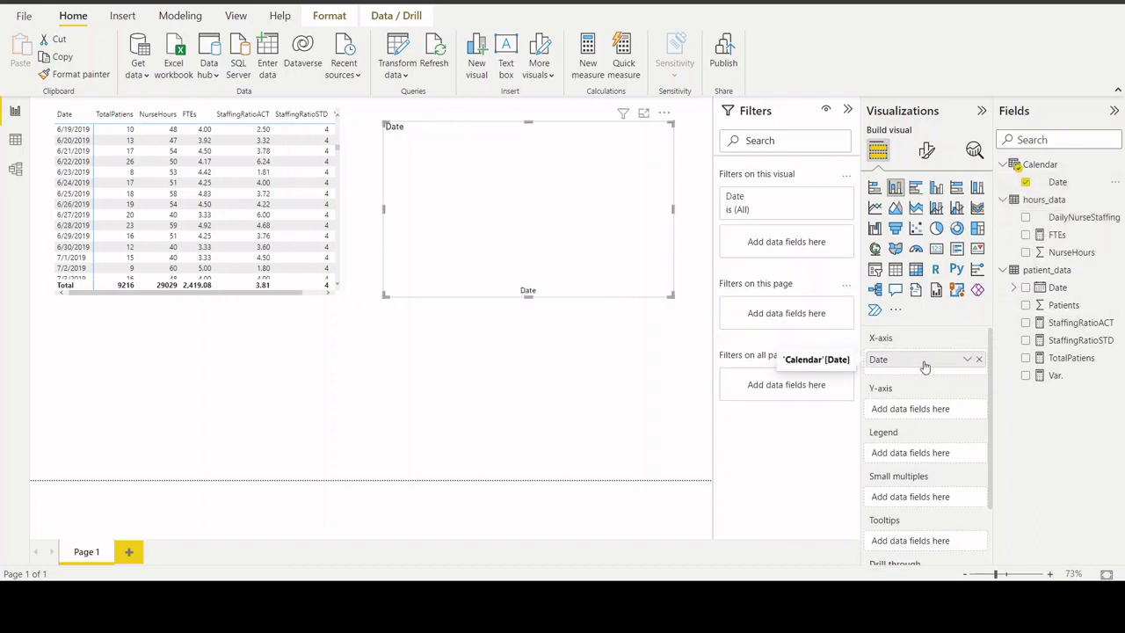
left_click(967, 359)
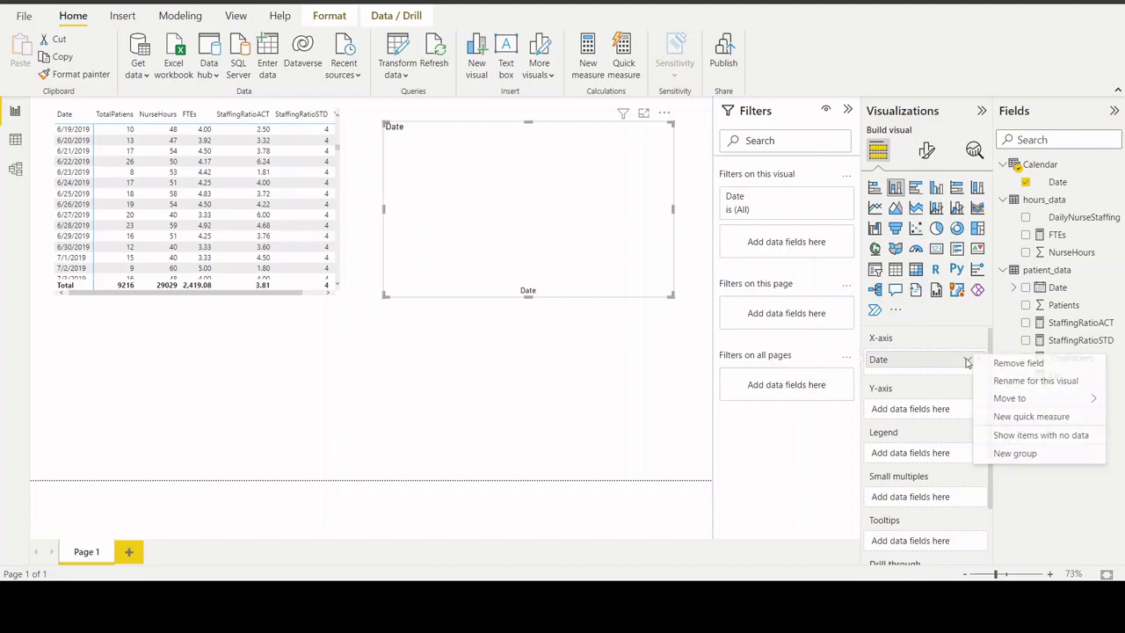
left_click(940, 360)
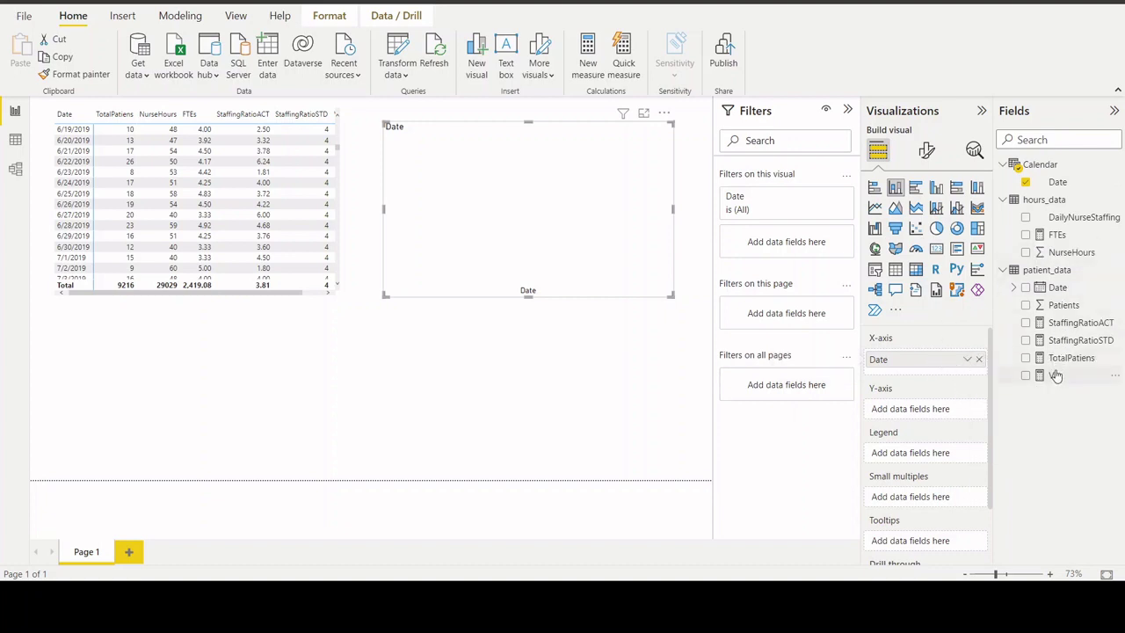
left_click_drag(1054, 374, 923, 410)
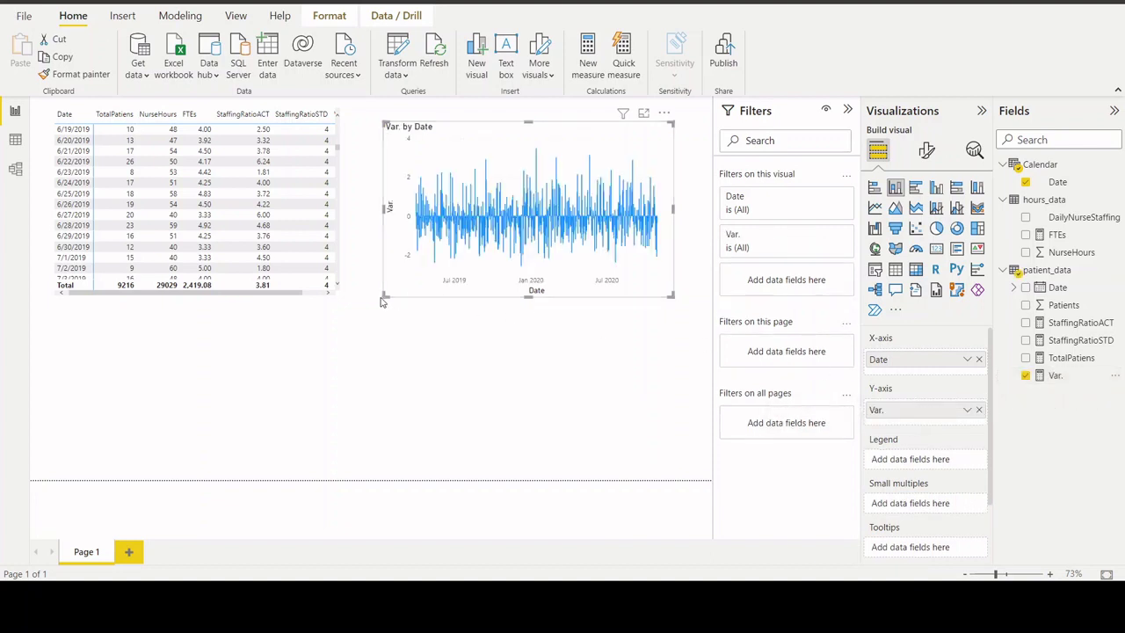
left_click_drag(387, 296, 156, 437)
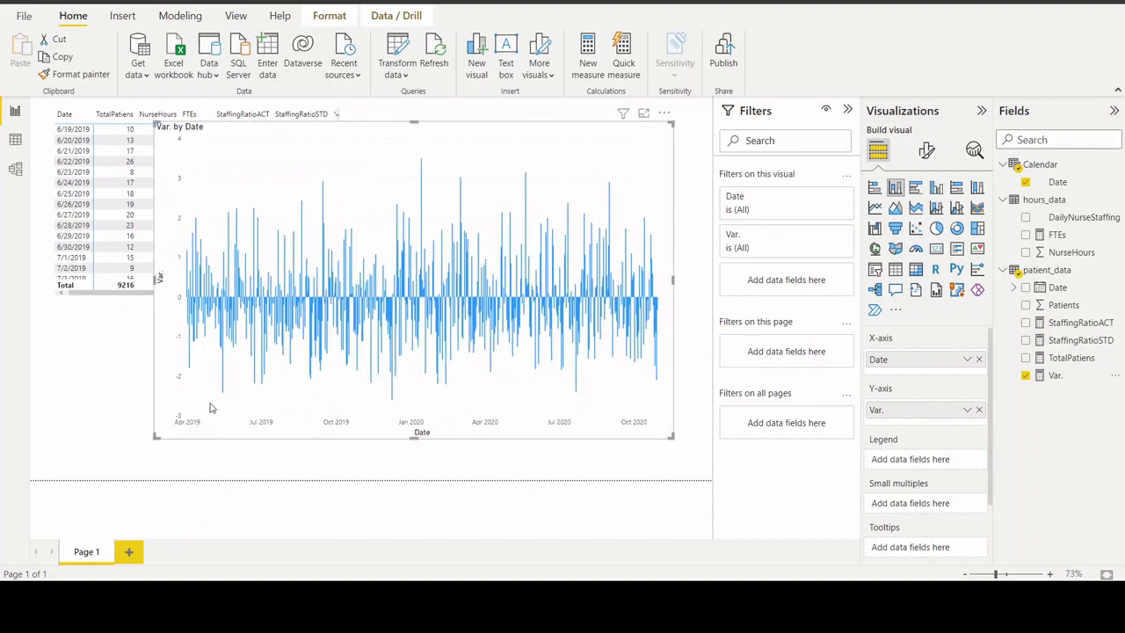